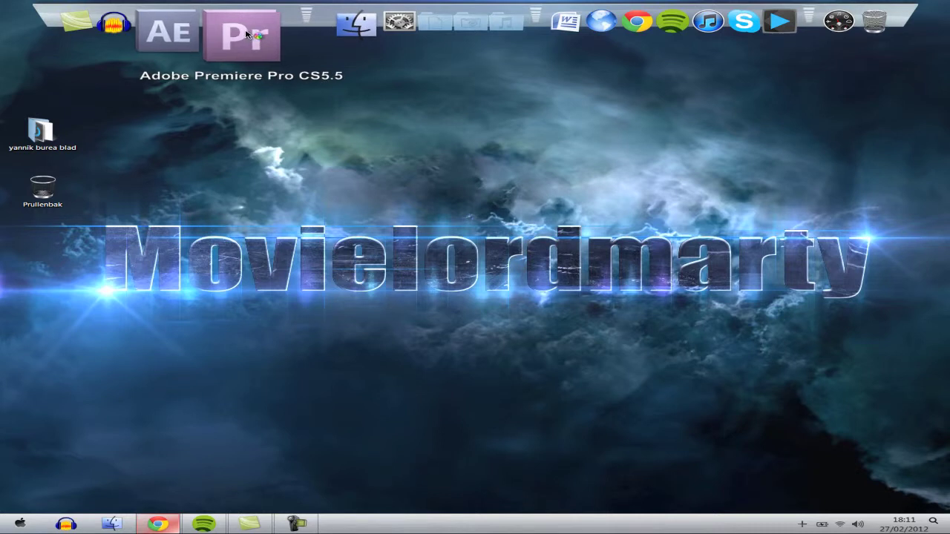
- Switch to Premiere Pro and start a new project with Timecode video and Audio Samples audio display formats
{"action": "left_click", "coordinate": [295, 525]}
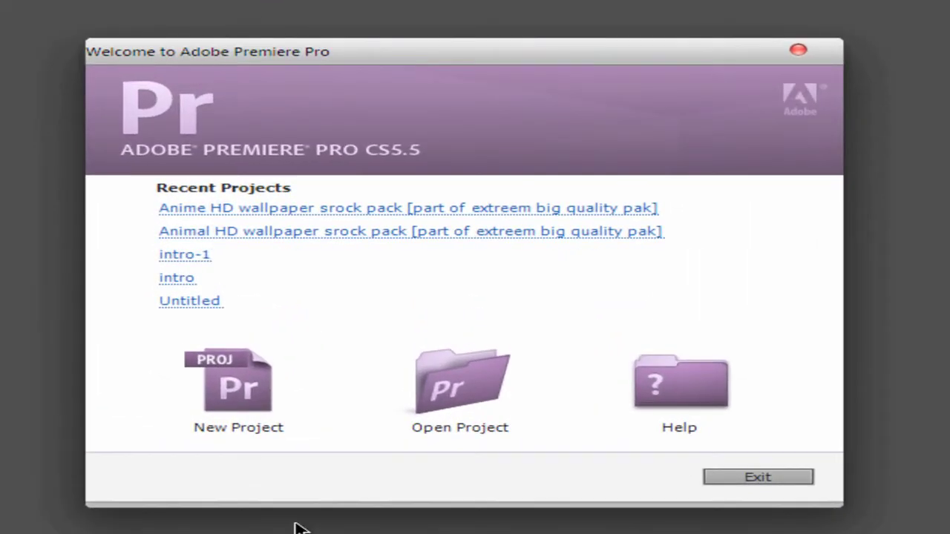
{"action": "left_click", "coordinate": [236, 434]}
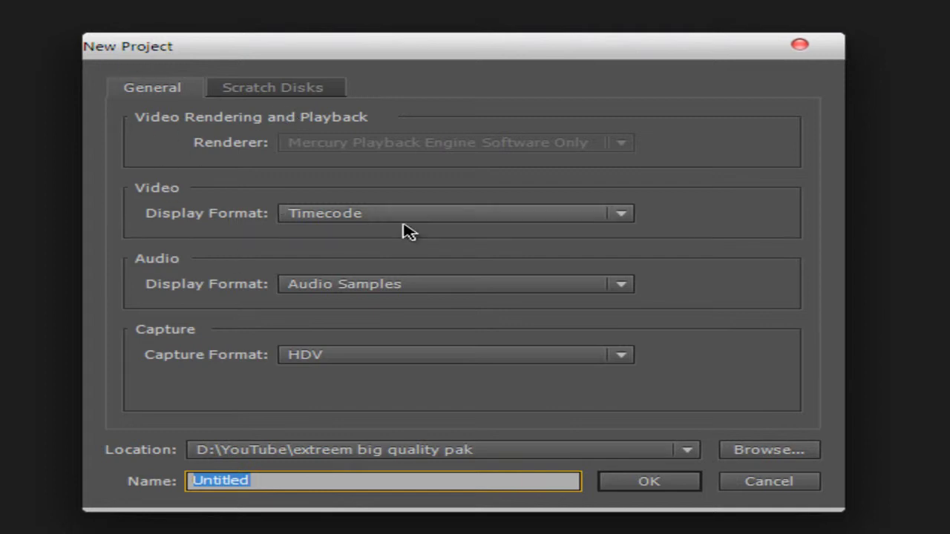
{"action": "left_click", "coordinate": [618, 216]}
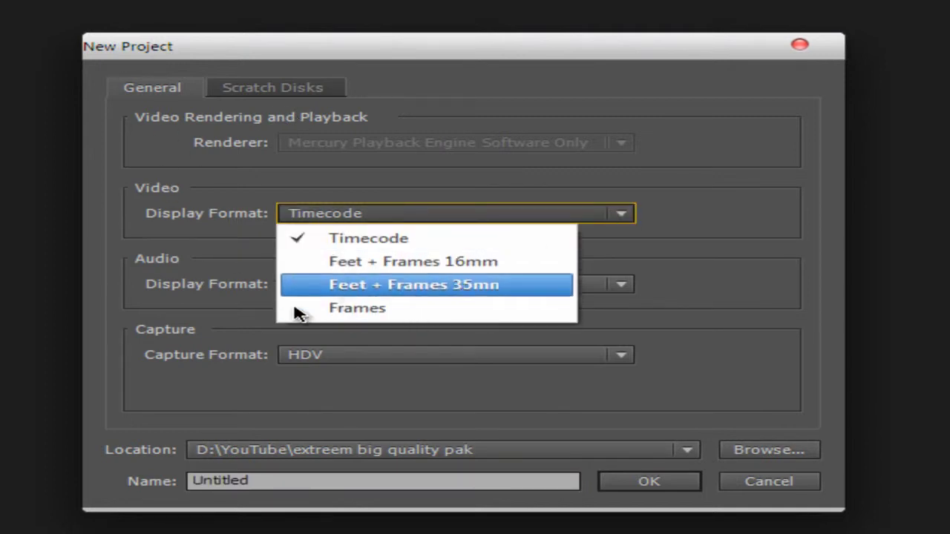
{"action": "left_click", "coordinate": [352, 242]}
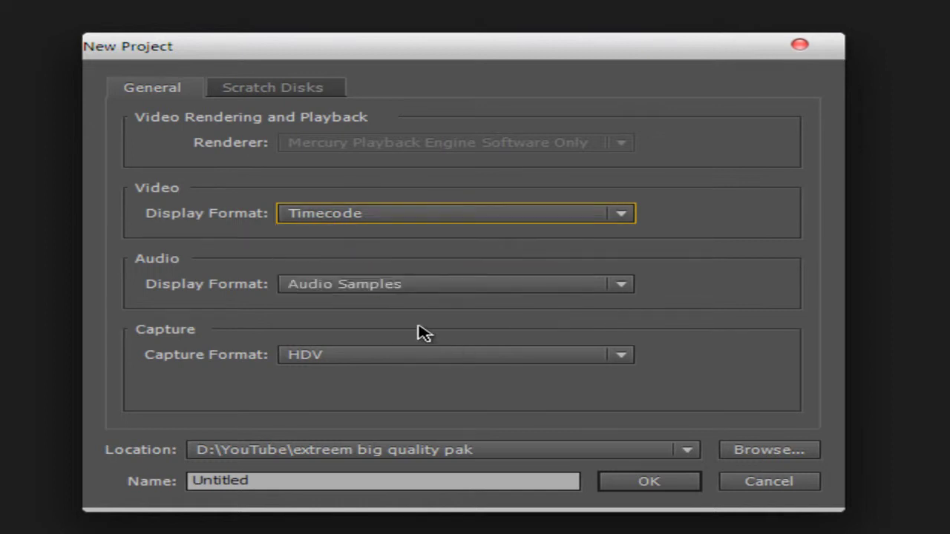
{"action": "left_click", "coordinate": [635, 290]}
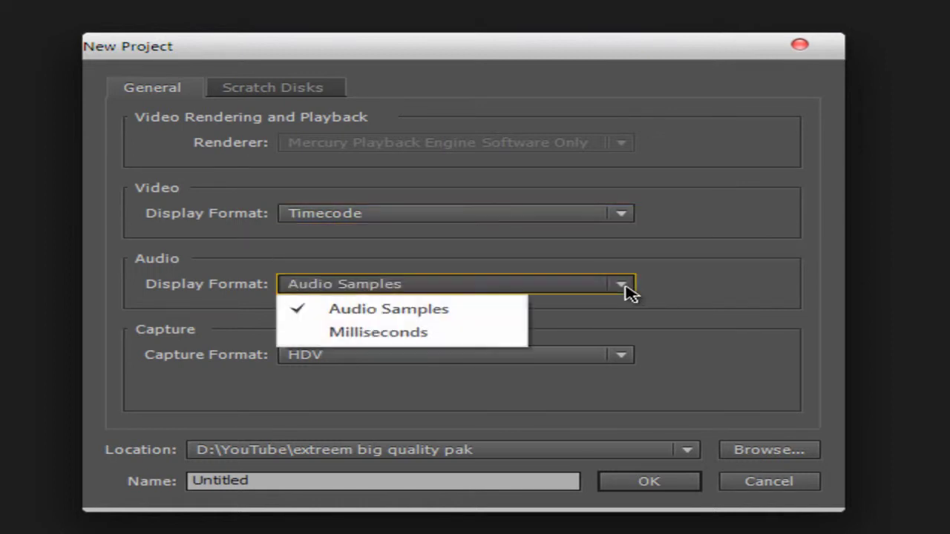
{"action": "left_click", "coordinate": [629, 289]}
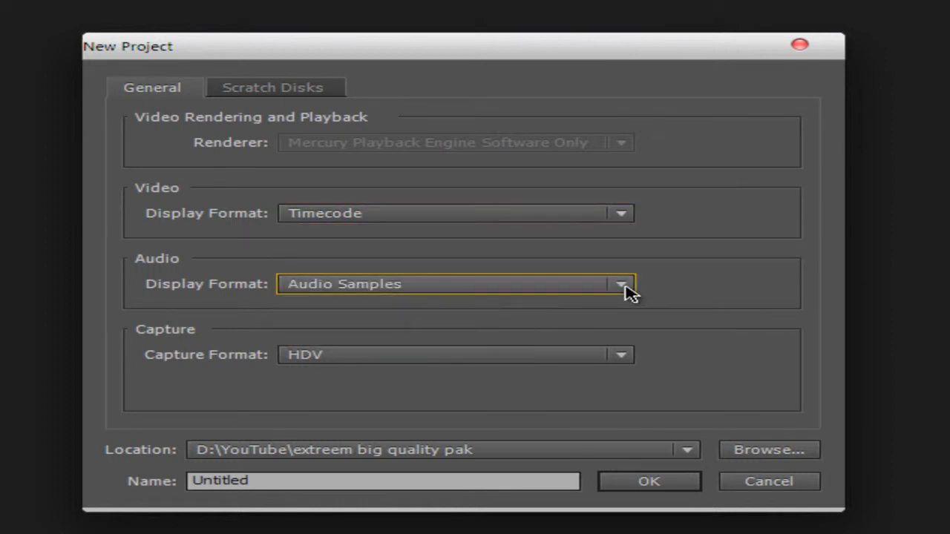
- Set the new project's capture format to HDV
{"action": "left_click", "coordinate": [620, 356]}
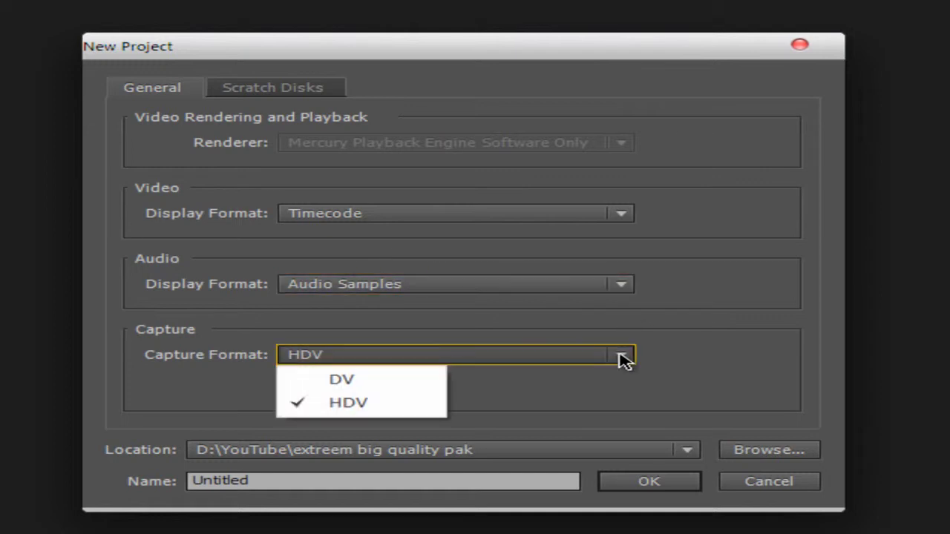
{"action": "left_click", "coordinate": [355, 381]}
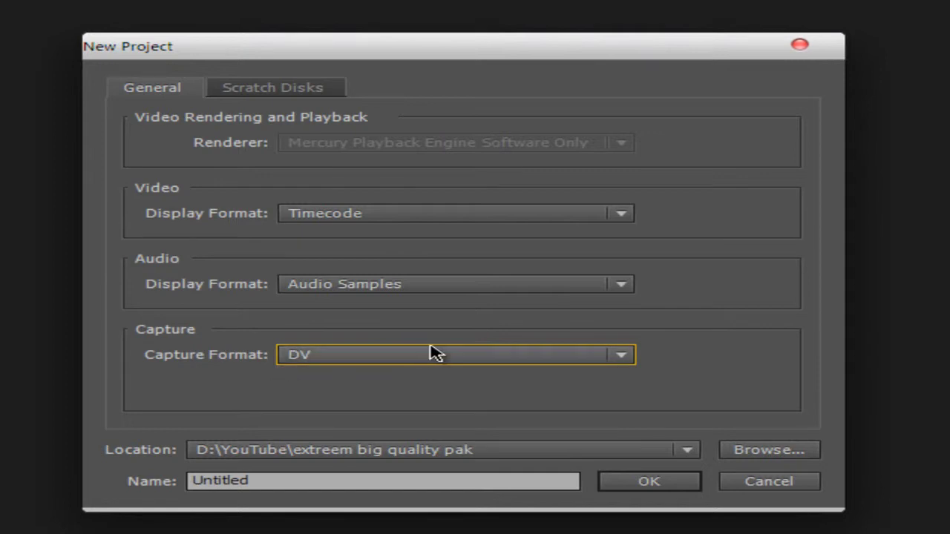
{"action": "left_click", "coordinate": [629, 359]}
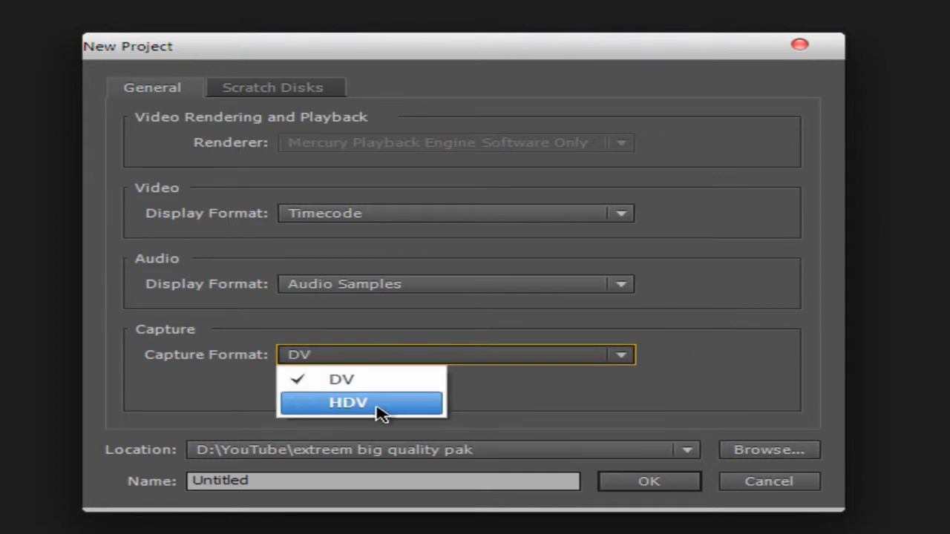
{"action": "left_click", "coordinate": [379, 410]}
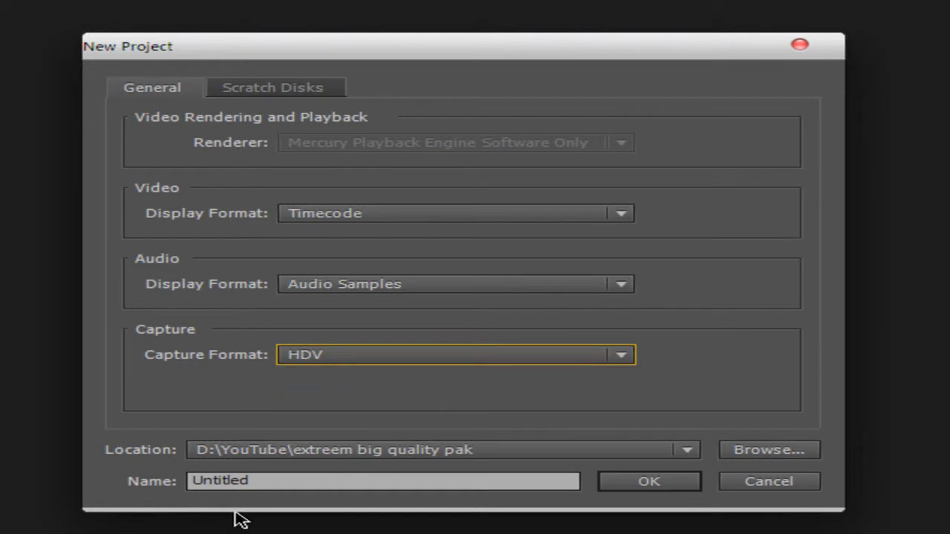
- Browse for the project's location and open the YouTube\Tutorials folder on the DATA (D:) drive
{"action": "left_click", "coordinate": [683, 450]}
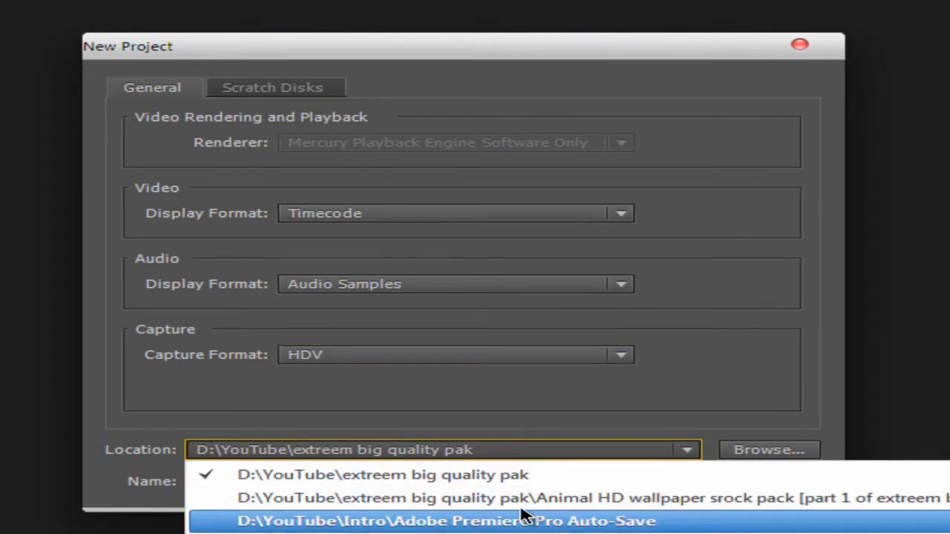
{"action": "left_click", "coordinate": [628, 432]}
{"action": "left_click", "coordinate": [795, 452]}
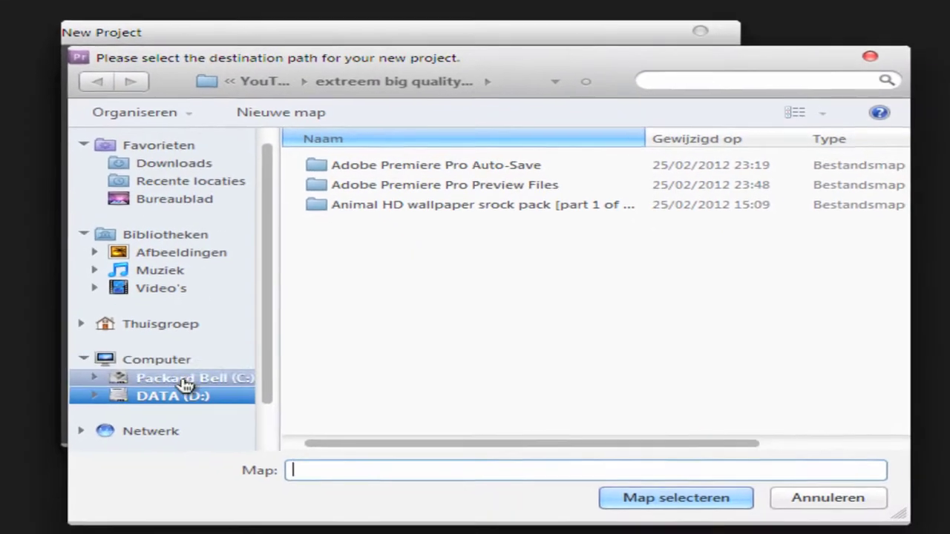
{"action": "left_click", "coordinate": [199, 395]}
{"action": "double_click", "coordinate": [351, 362]}
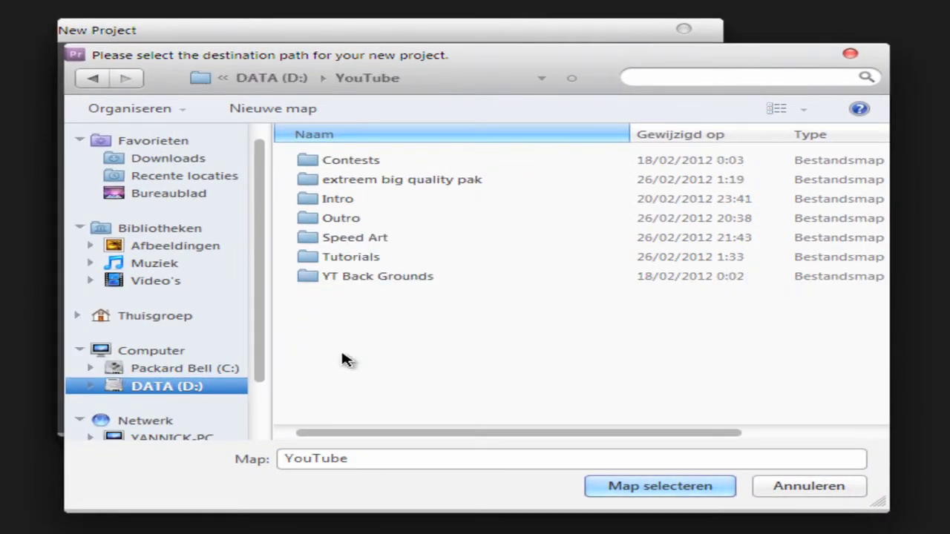
{"action": "double_click", "coordinate": [351, 259]}
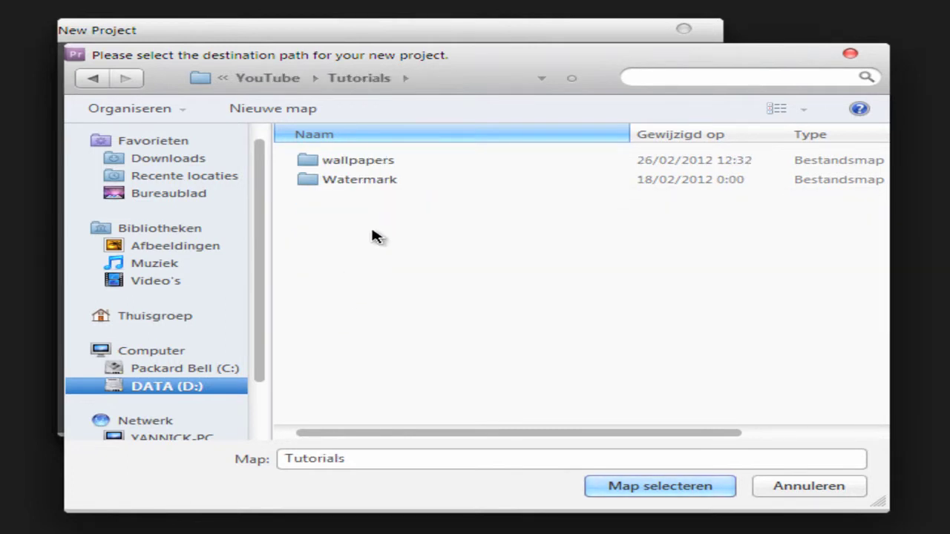
- Create a new folder named "HD rendering in Premiere Pro" inside the Tutorials folder
{"action": "right_click", "coordinate": [373, 232]}
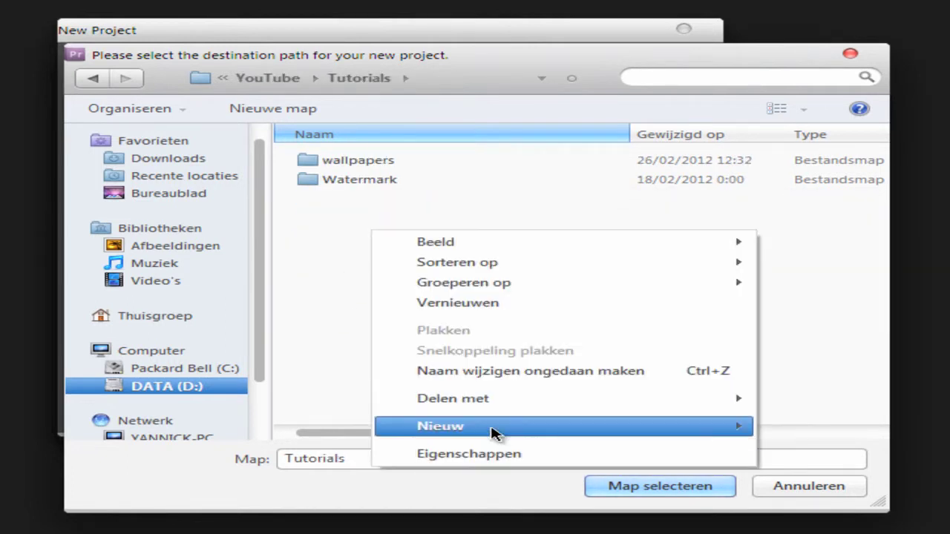
{"action": "mouse_move", "coordinate": [647, 430]}
{"action": "left_click", "coordinate": [913, 428]}
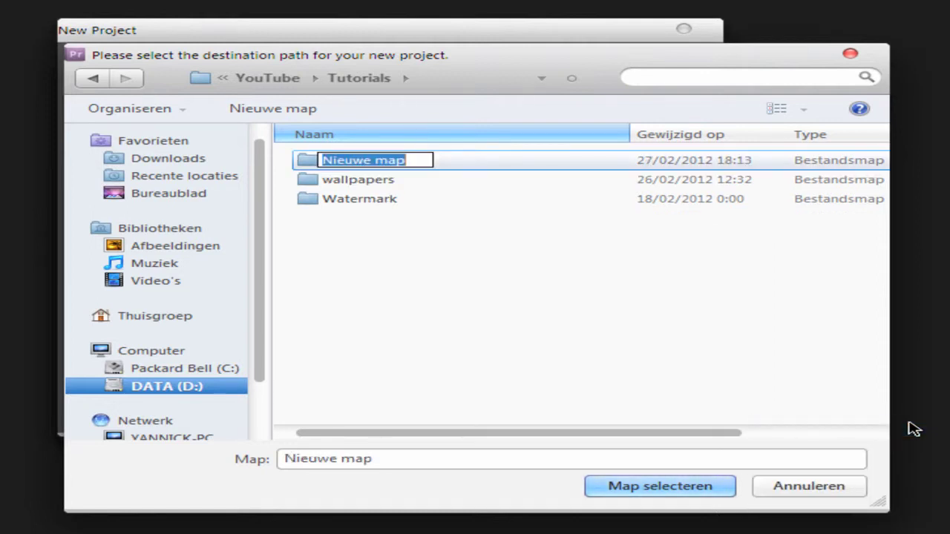
{"action": "type", "text": "HD rend"}
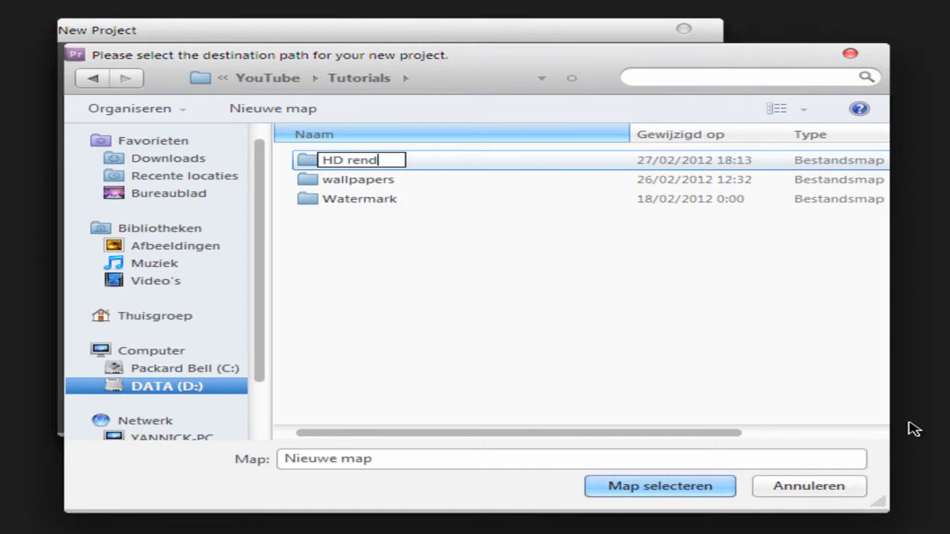
{"action": "type", "text": "ering in"}
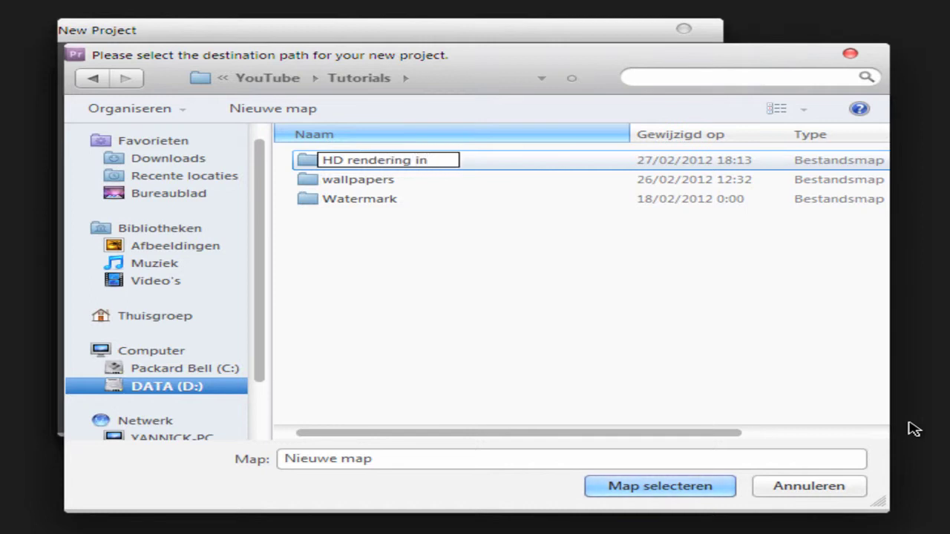
{"action": "type", "text": " Prem"}
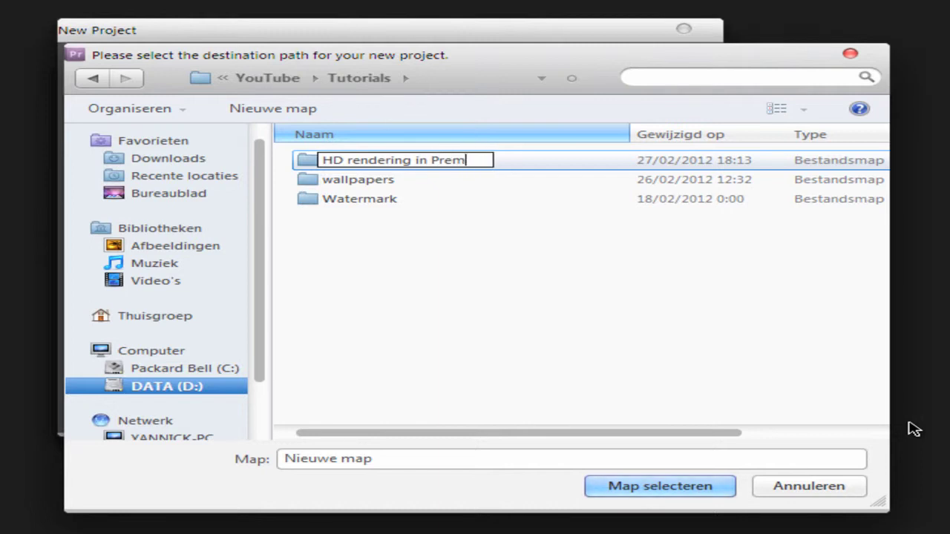
{"action": "type", "text": "iere Pro"}
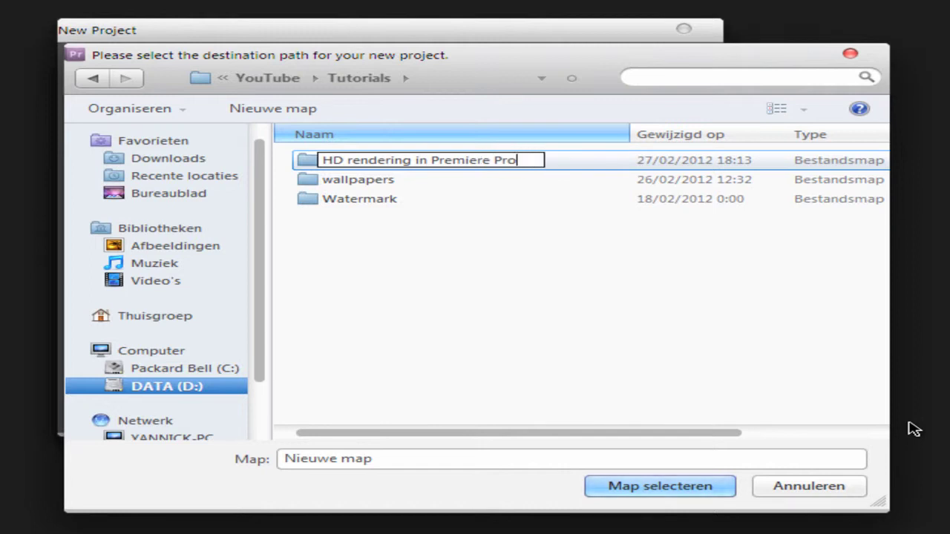
{"action": "left_click", "coordinate": [388, 219]}
- Open the "HD rendering in Premiere Pro" folder, copy its name, and choose it as the project location
{"action": "left_click", "coordinate": [367, 164]}
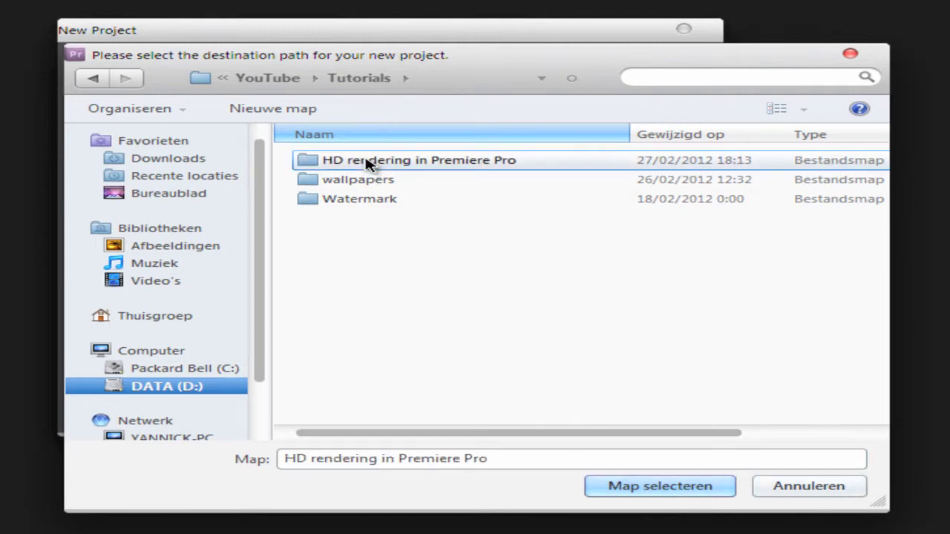
{"action": "double_click", "coordinate": [367, 163]}
{"action": "left_click_drag", "start_coordinate": [510, 458], "coordinate": [239, 454]}
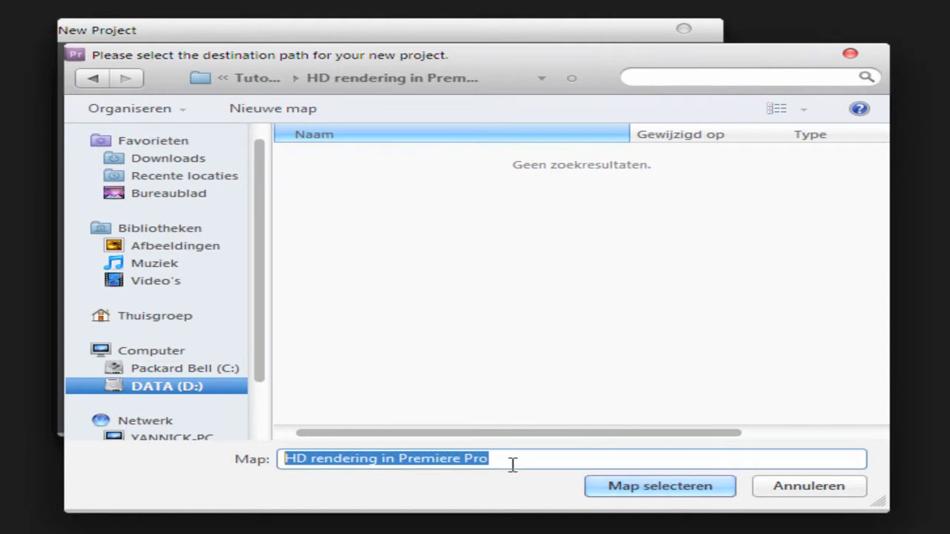
{"action": "left_click_drag", "start_coordinate": [512, 464], "coordinate": [248, 461]}
{"action": "key", "text": "ctrl+c"}
{"action": "left_click", "coordinate": [622, 486]}
- Name the project "HD rendering in Premiere Pro" by pasting the copied folder name
{"action": "left_click", "coordinate": [348, 413]}
{"action": "left_click_drag", "start_coordinate": [348, 413], "coordinate": [112, 409]}
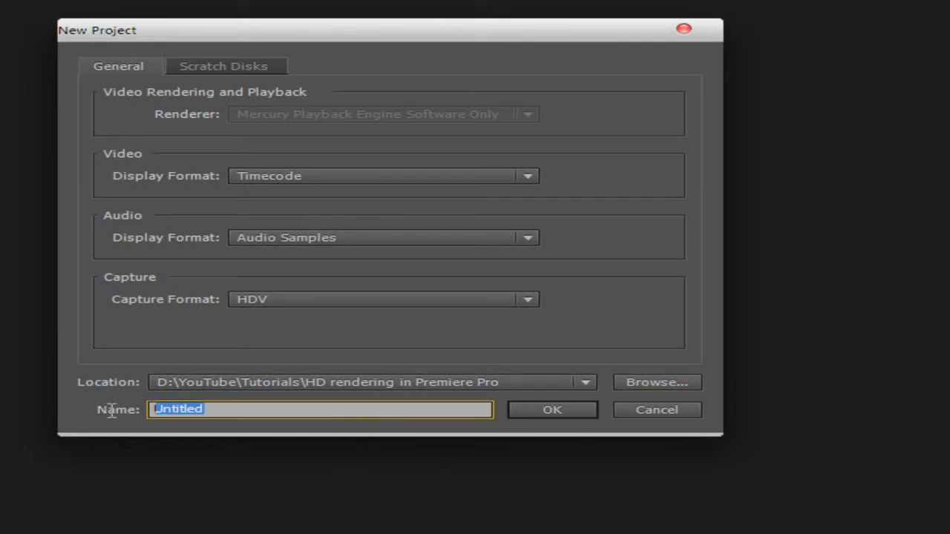
{"action": "key", "text": "ctrl+v"}
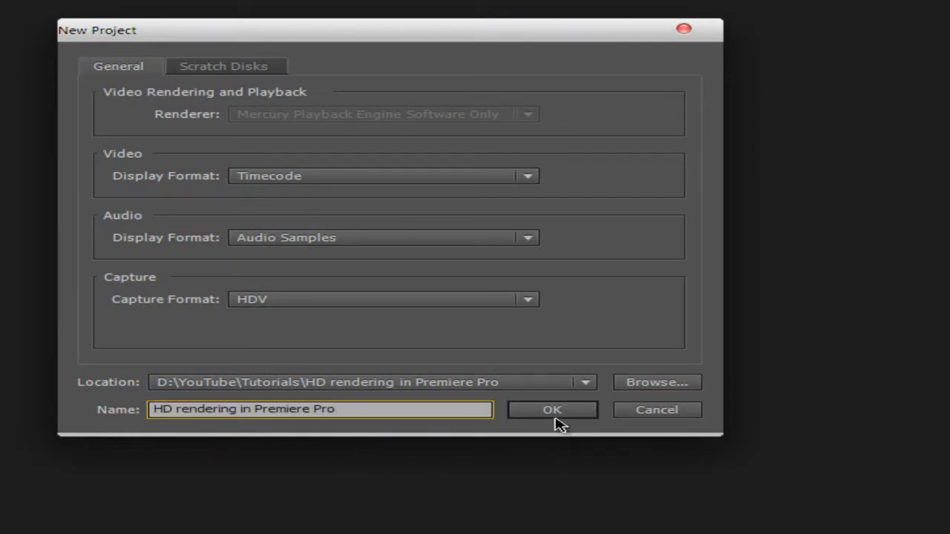
- Set the audio previews scratch disk to Same as Project and create the project
{"action": "left_click", "coordinate": [238, 75]}
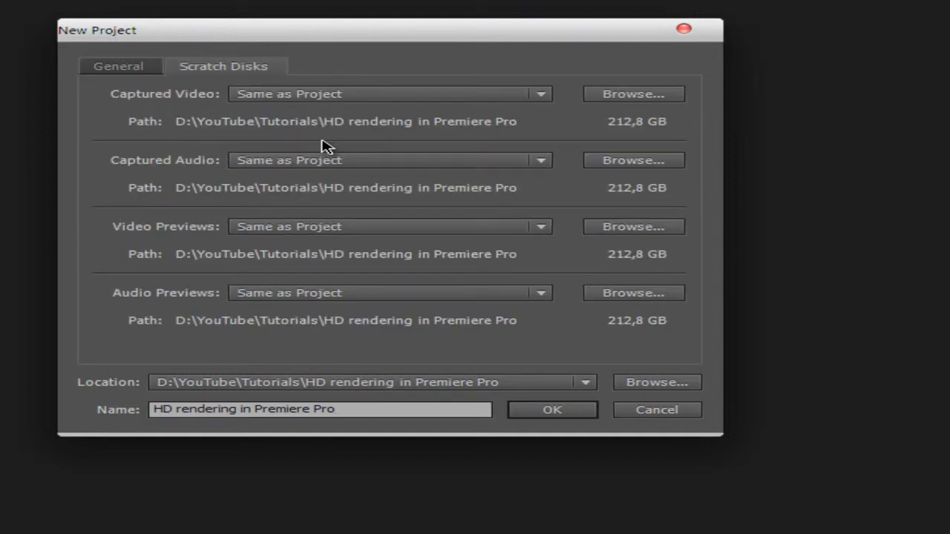
{"action": "left_click", "coordinate": [549, 95]}
{"action": "left_click", "coordinate": [549, 97]}
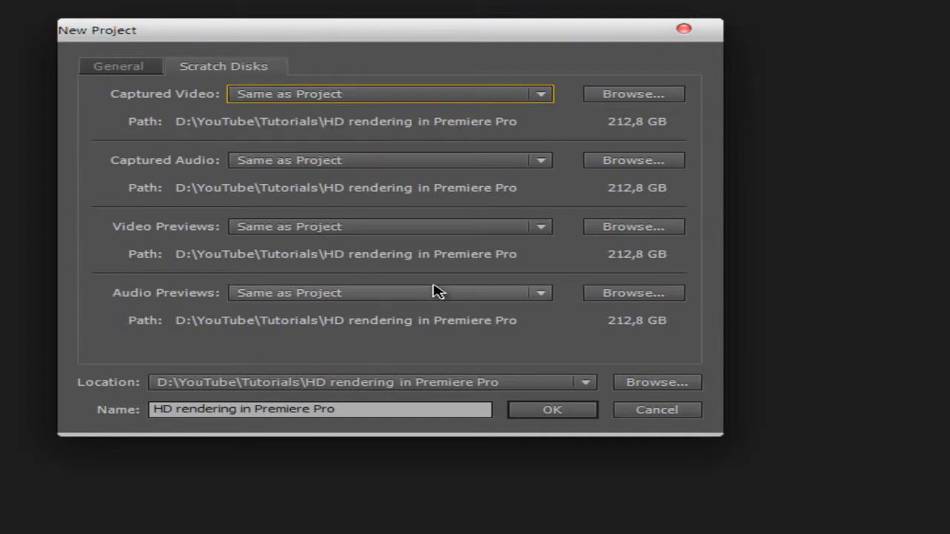
{"action": "scroll", "coordinate": [432, 286], "scroll_direction": "up", "scroll_amount": 1}
{"action": "left_click", "coordinate": [542, 297]}
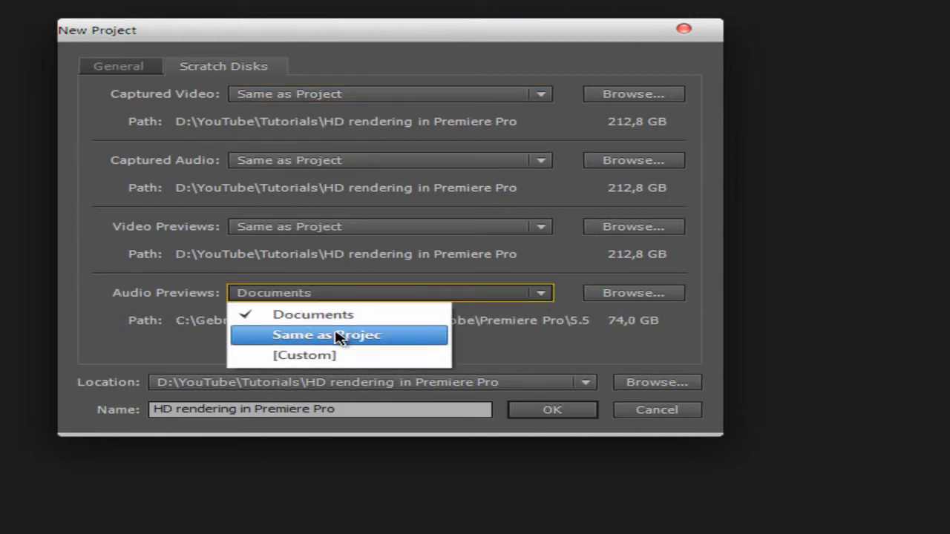
{"action": "left_click", "coordinate": [339, 334]}
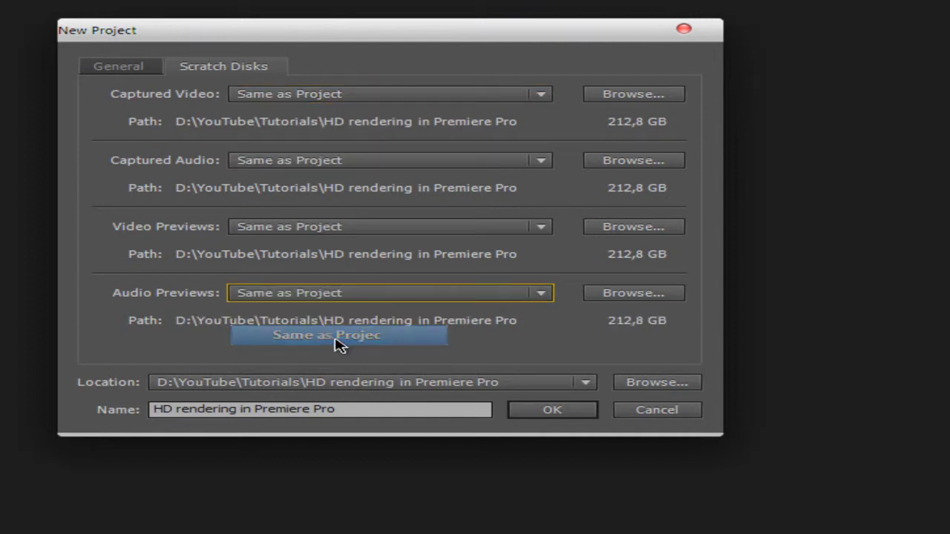
{"action": "left_click", "coordinate": [573, 411]}
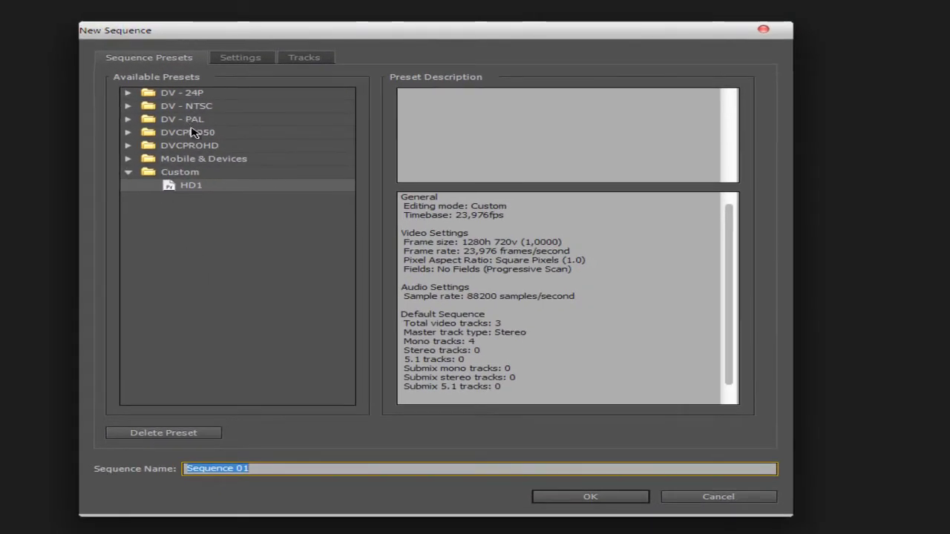
- In the new sequence's settings, choose the Custom editing mode and a timebase of 23,976 frames/second
{"action": "left_click", "coordinate": [129, 175]}
{"action": "left_click", "coordinate": [127, 175]}
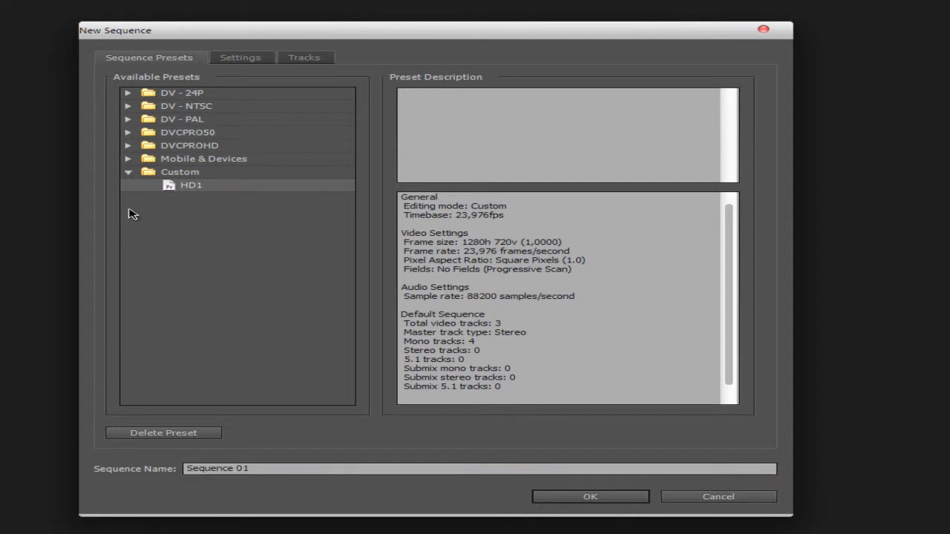
{"action": "left_click", "coordinate": [221, 62]}
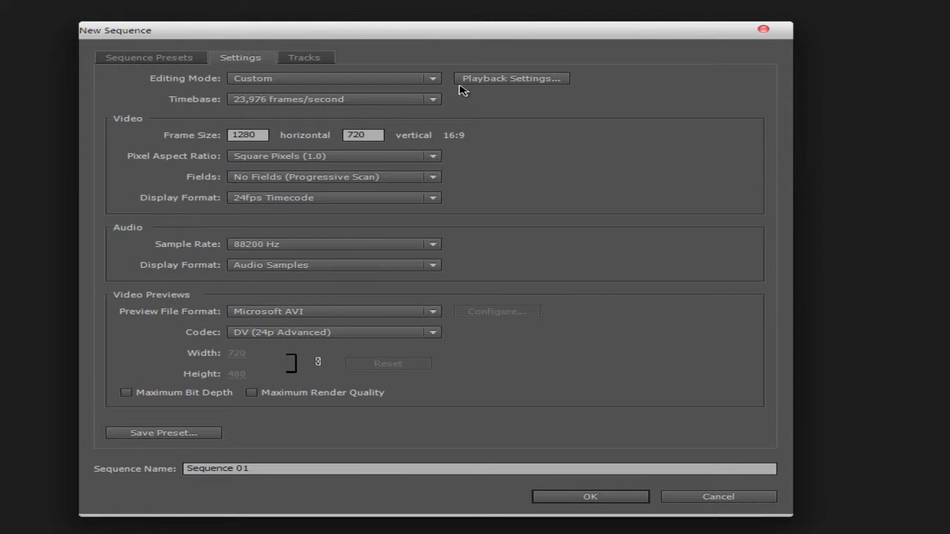
{"action": "left_click", "coordinate": [436, 81]}
{"action": "left_click", "coordinate": [303, 99]}
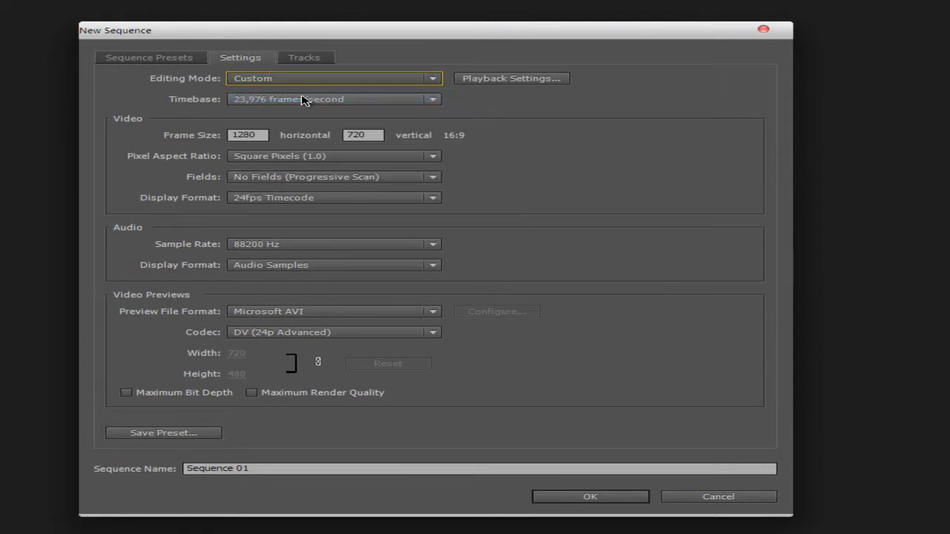
{"action": "left_click", "coordinate": [435, 103]}
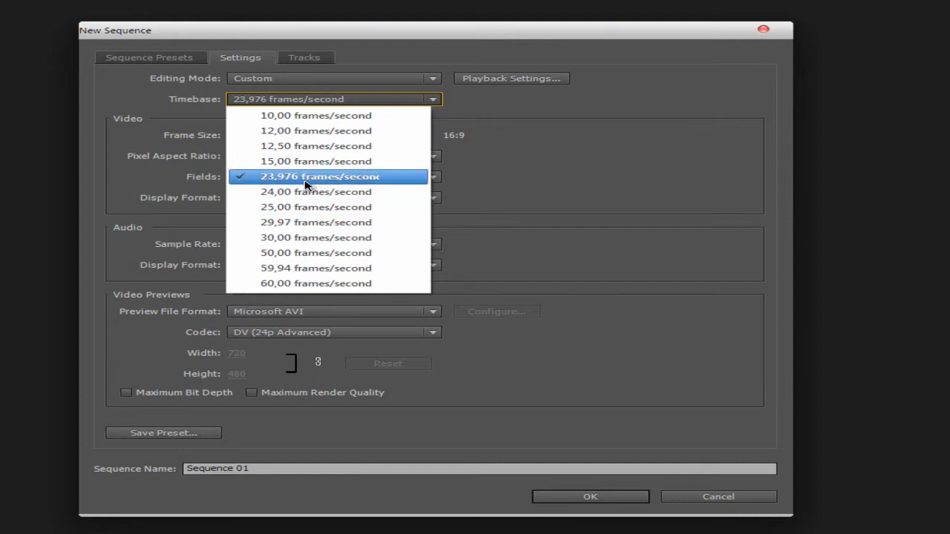
{"action": "left_click", "coordinate": [301, 178]}
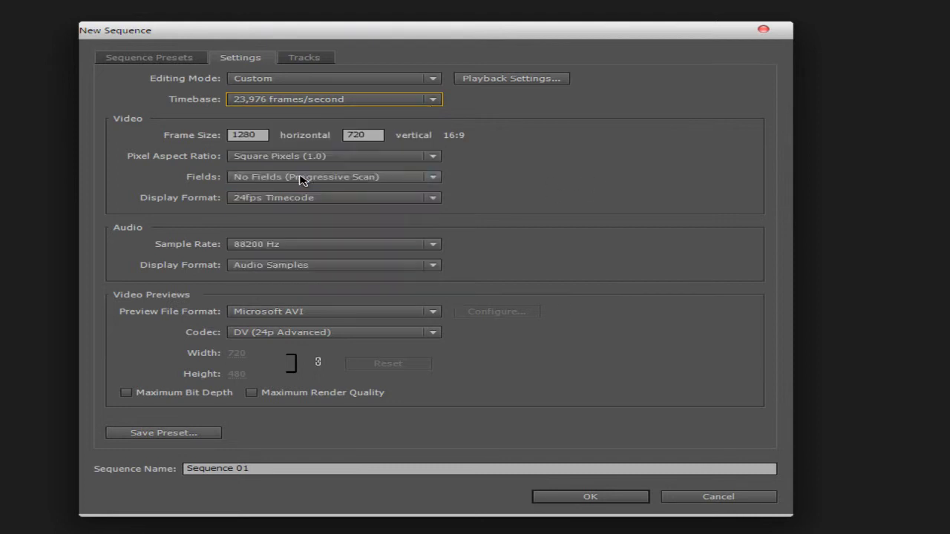
- Keep the sequence frame size at 1280 by 720 and choose Square Pixels (1.0) as the pixel aspect ratio
{"action": "left_click", "coordinate": [262, 137]}
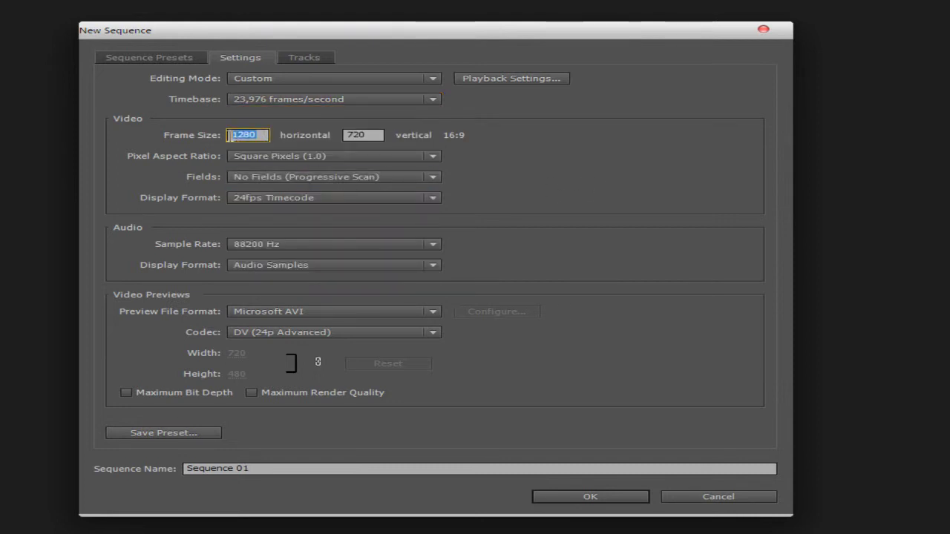
{"action": "key", "text": "Tab"}
{"action": "left_click", "coordinate": [259, 134]}
{"action": "left_click", "coordinate": [311, 128]}
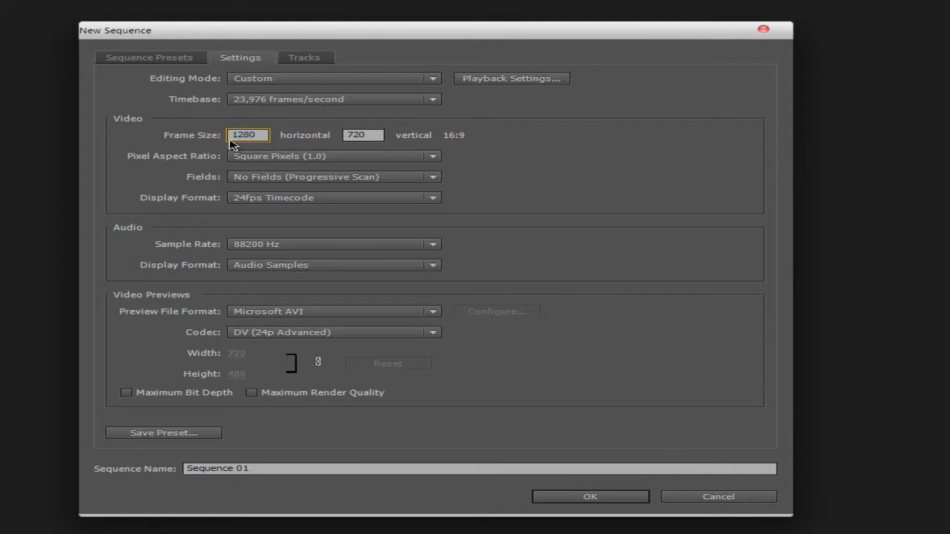
{"action": "left_click", "coordinate": [432, 156]}
{"action": "left_click", "coordinate": [301, 173]}
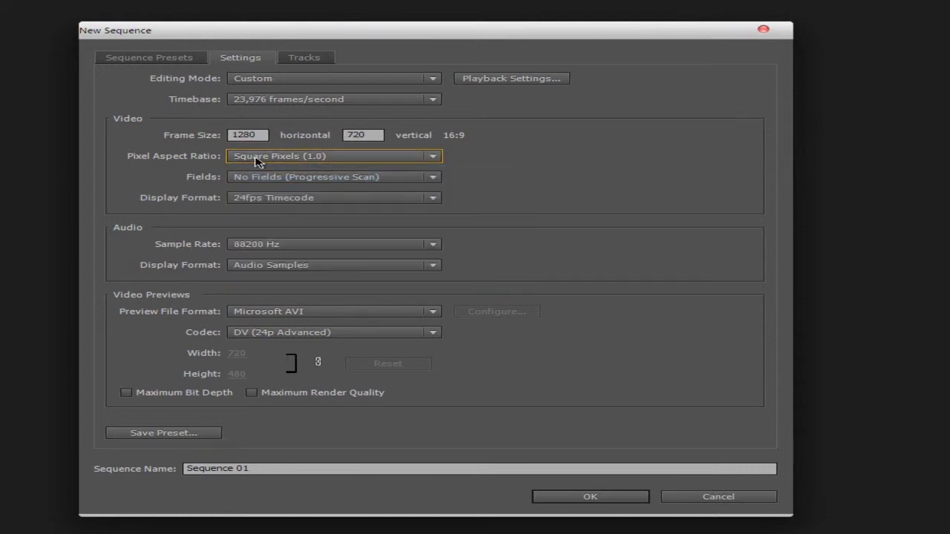
- Set the sequence's fields to No Fields (Progressive Scan) and its video display format to 24fps Timecode
{"action": "left_click", "coordinate": [436, 179]}
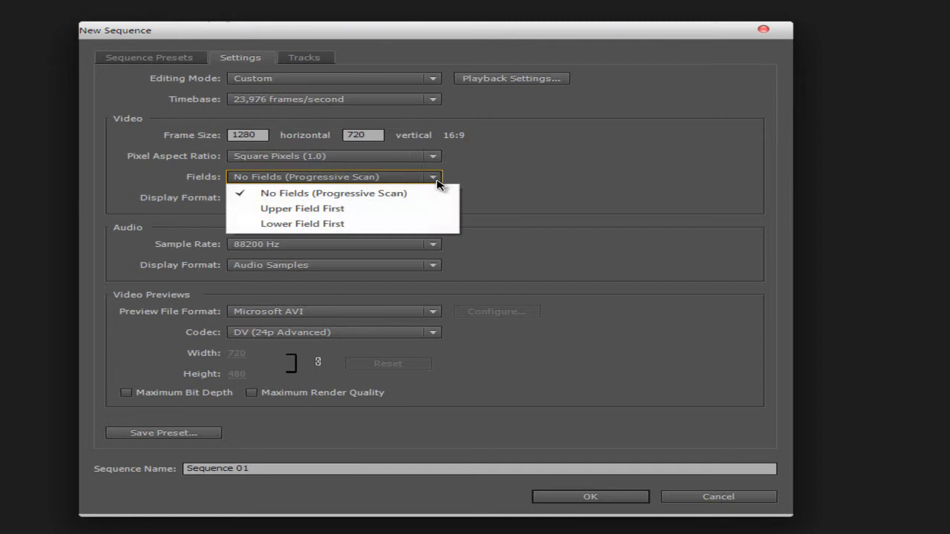
{"action": "left_click", "coordinate": [376, 200]}
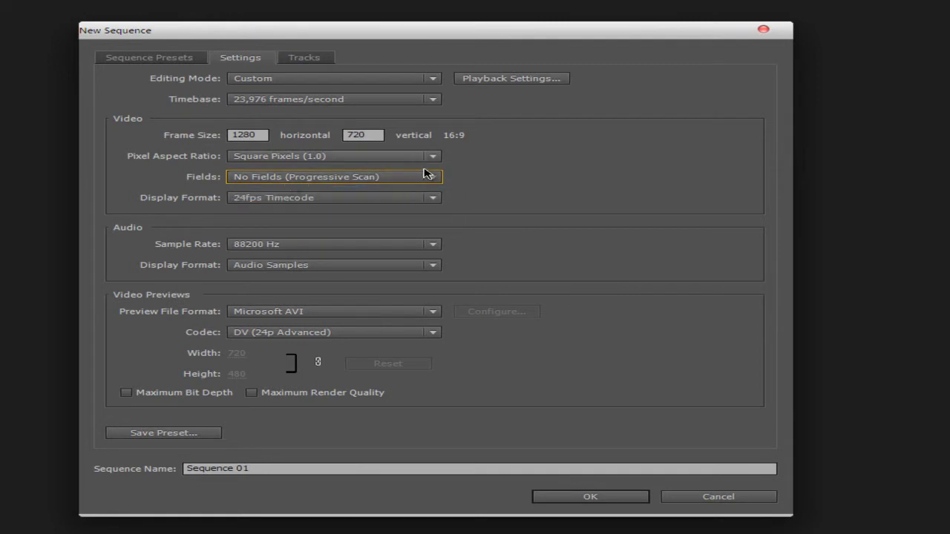
{"action": "left_click", "coordinate": [435, 199]}
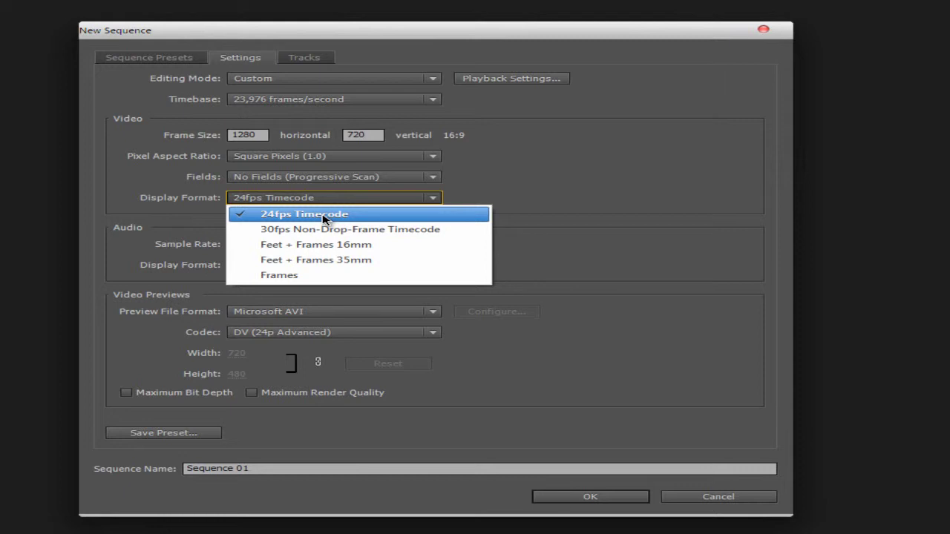
{"action": "left_click", "coordinate": [364, 214]}
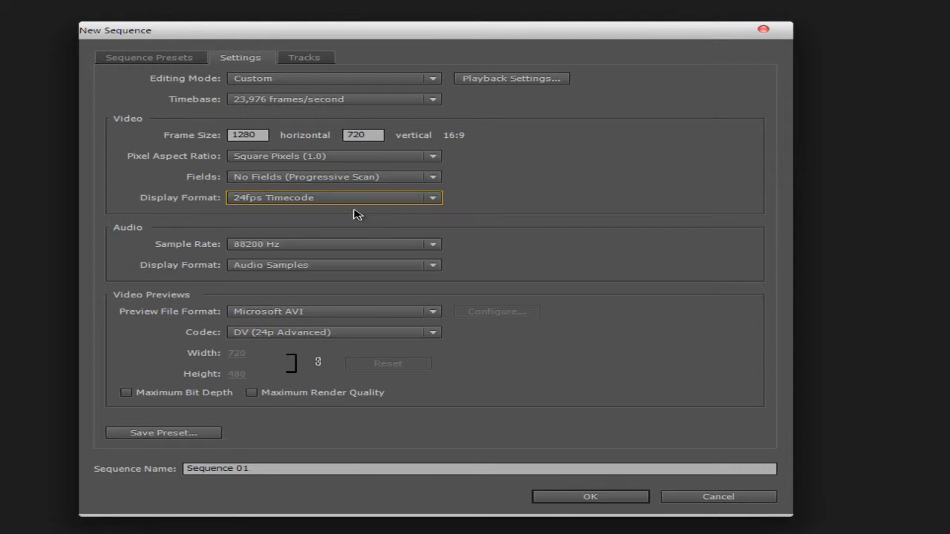
- Set the sequence's audio sample rate to 48000 Hz and its audio display format to Audio Samples
{"action": "left_click", "coordinate": [434, 246]}
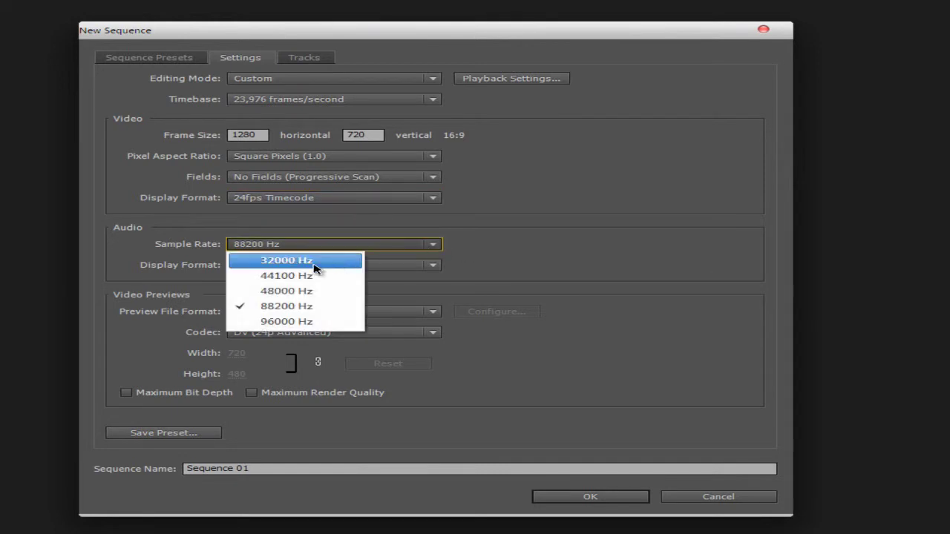
{"action": "left_click", "coordinate": [290, 291]}
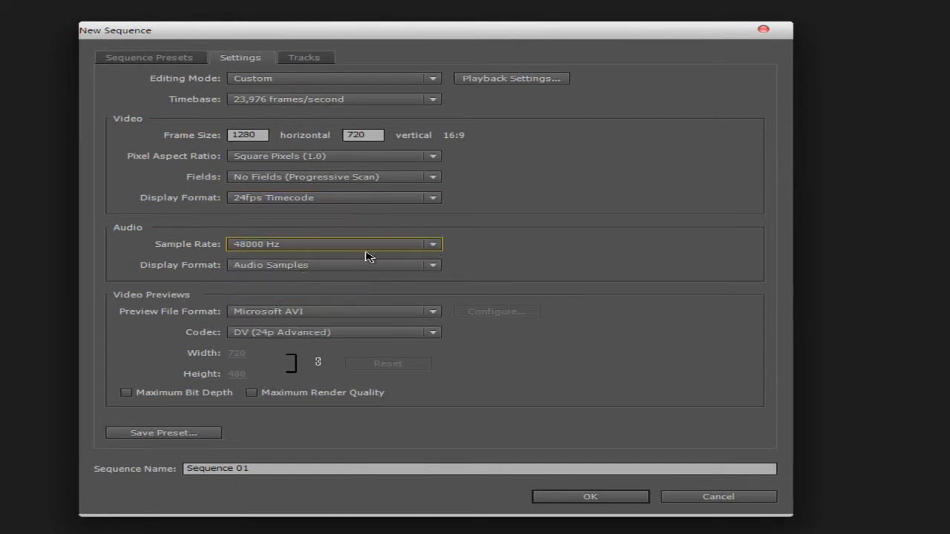
{"action": "left_click", "coordinate": [434, 246]}
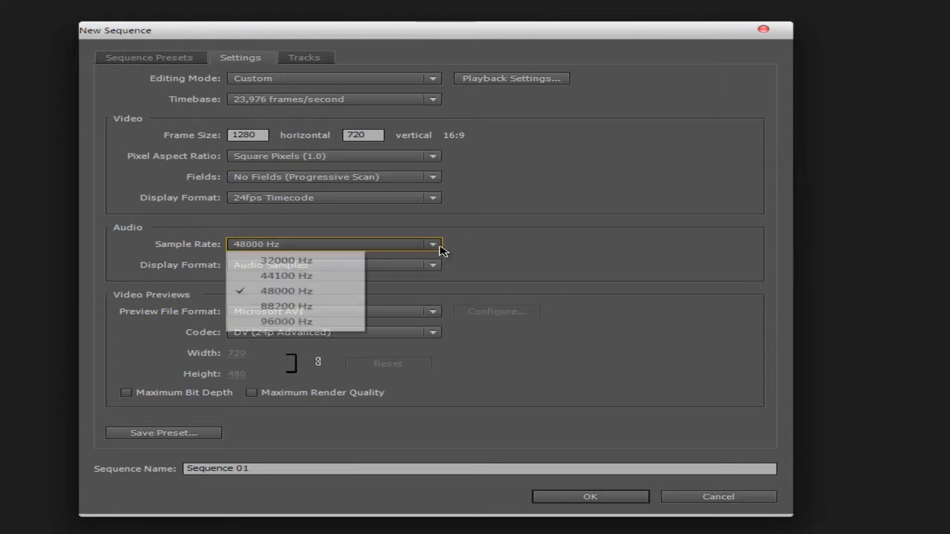
{"action": "left_click", "coordinate": [286, 306]}
{"action": "left_click", "coordinate": [438, 248]}
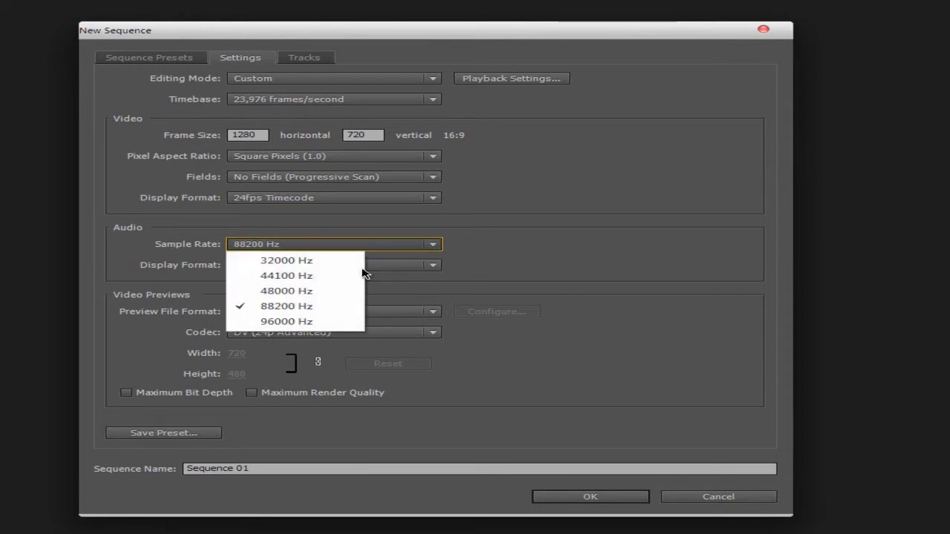
{"action": "left_click", "coordinate": [286, 321]}
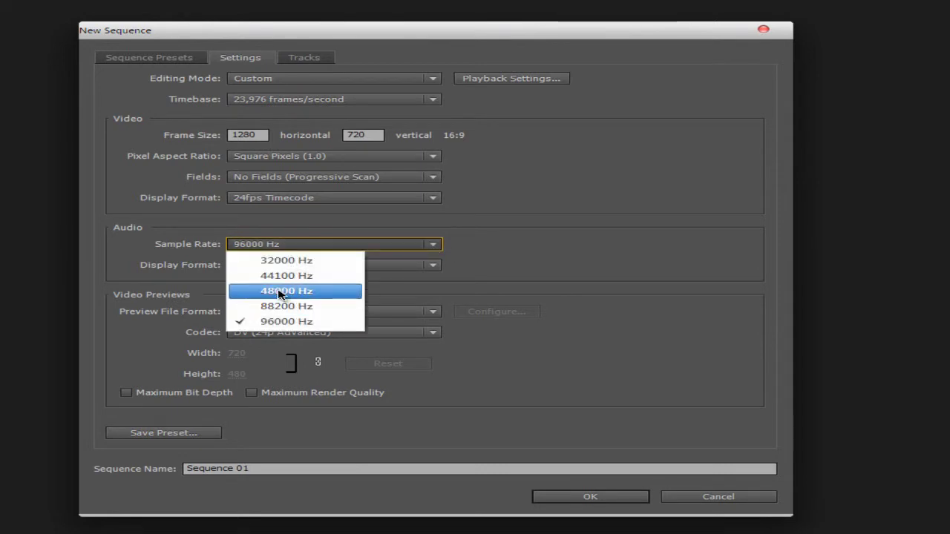
{"action": "left_click", "coordinate": [282, 292]}
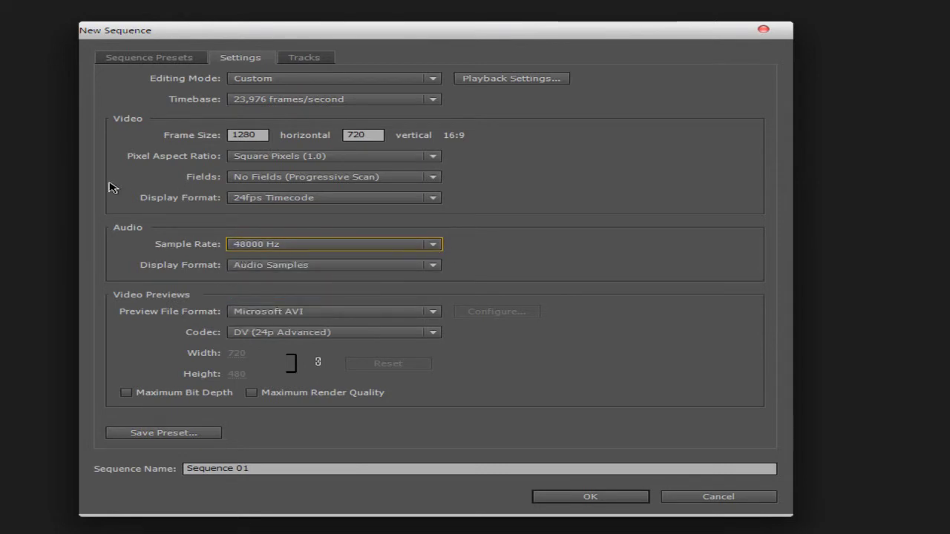
{"action": "left_click", "coordinate": [438, 269]}
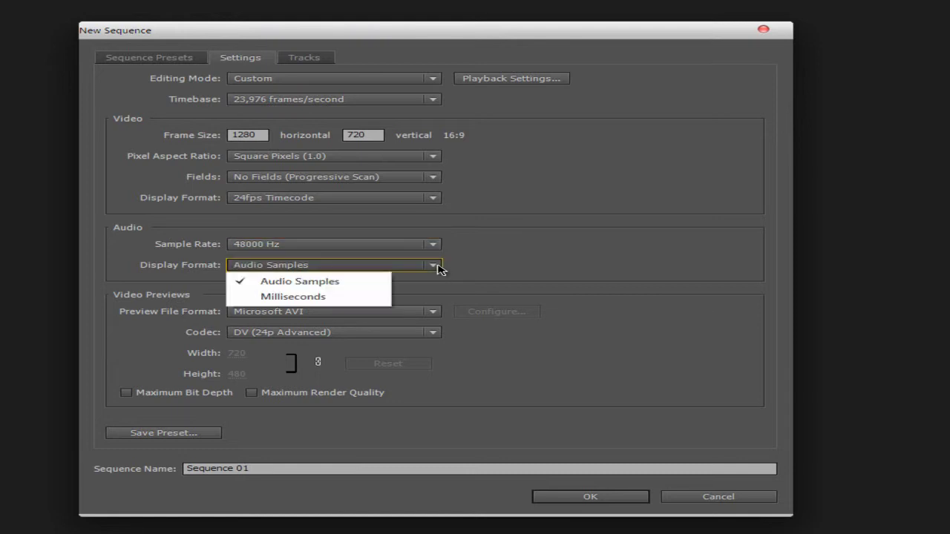
{"action": "left_click", "coordinate": [319, 280]}
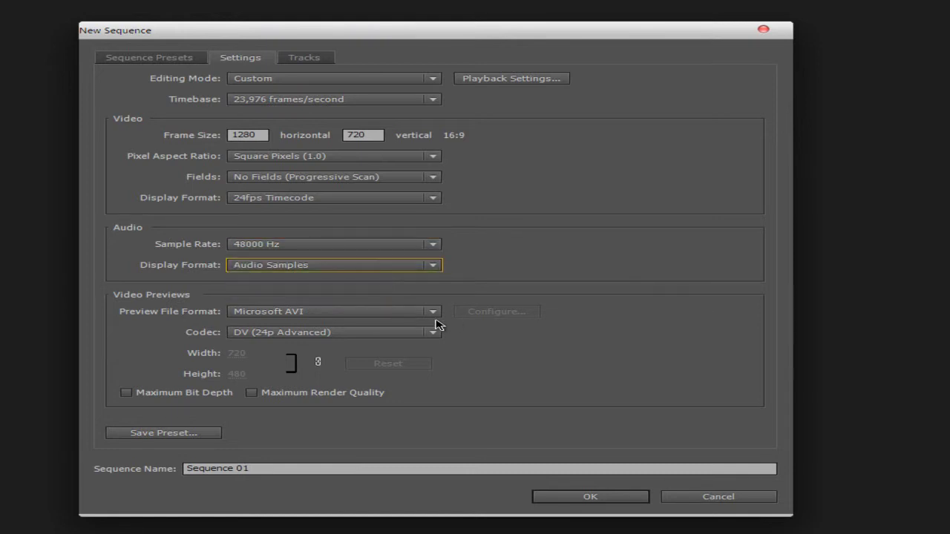
- Choose Microsoft AVI as the preview file format for the sequence's video previews
{"action": "left_click", "coordinate": [434, 316]}
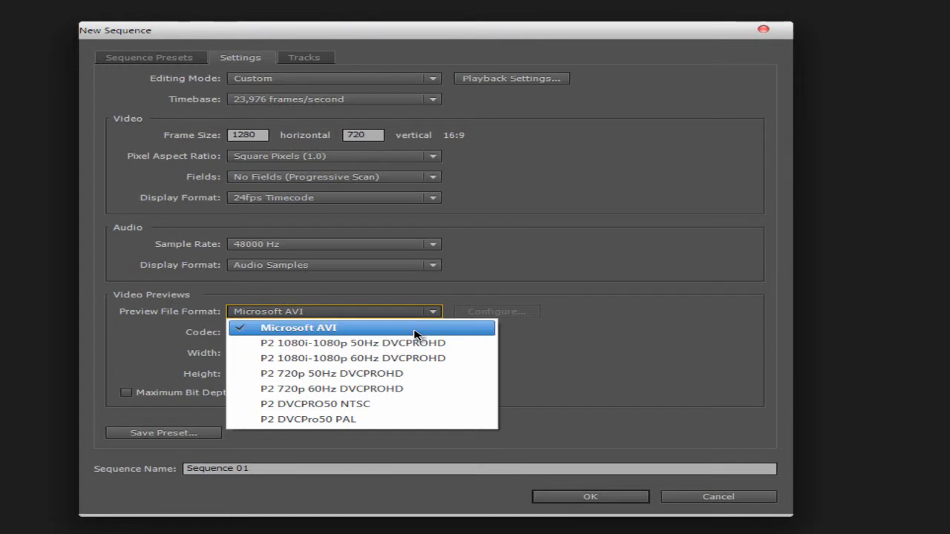
{"action": "left_click", "coordinate": [415, 331]}
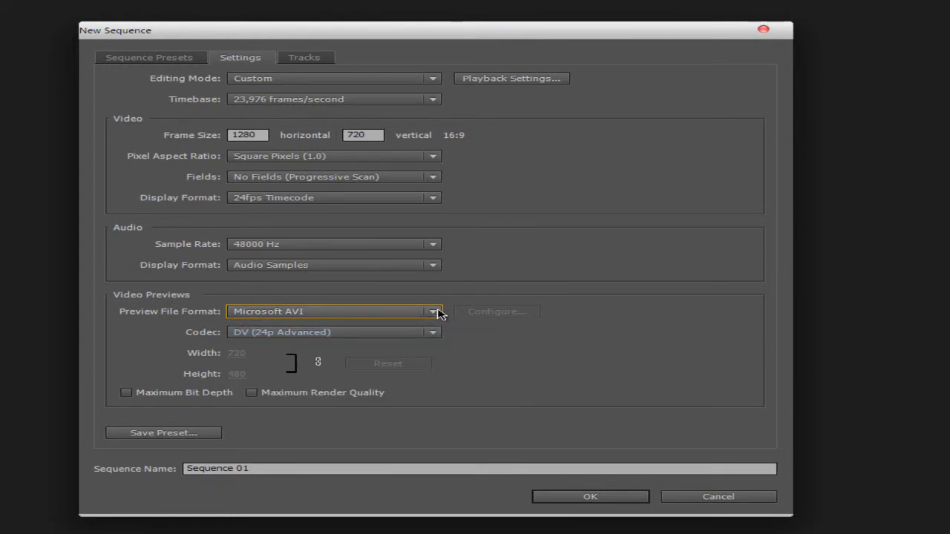
{"action": "left_click", "coordinate": [435, 312]}
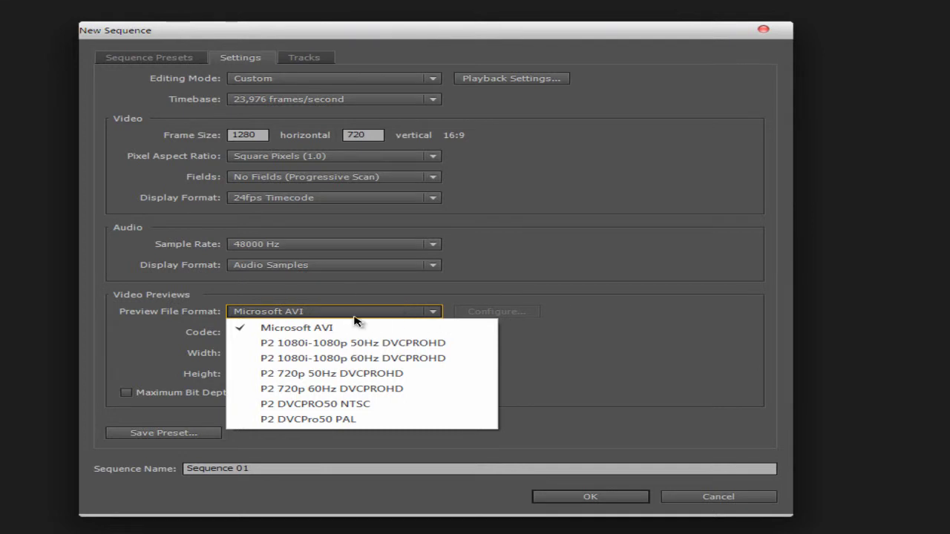
{"action": "left_click", "coordinate": [321, 333]}
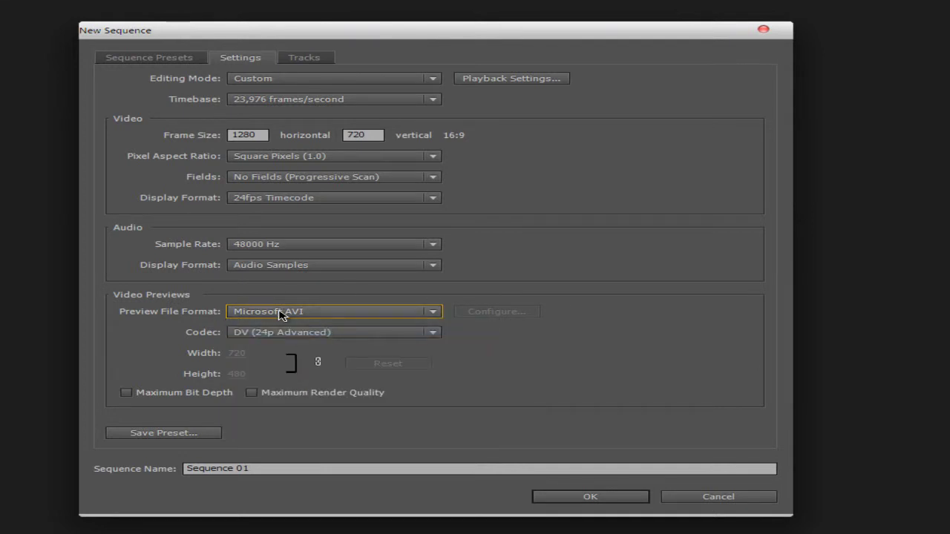
- Try the DV NTSC codec for the video previews, then choose DV (24p Advanced)
{"action": "left_click", "coordinate": [435, 334]}
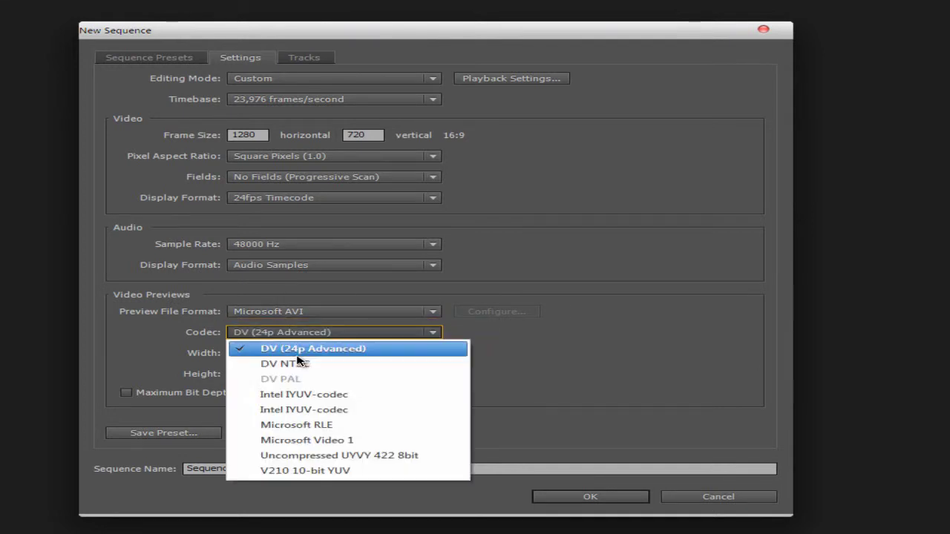
{"action": "left_click", "coordinate": [245, 345]}
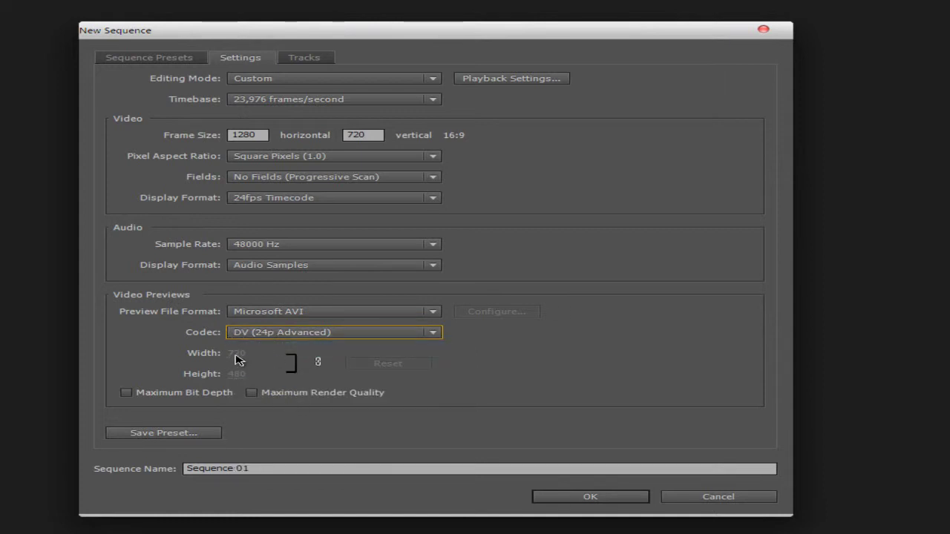
{"action": "double_click", "coordinate": [399, 333]}
{"action": "left_click", "coordinate": [365, 338]}
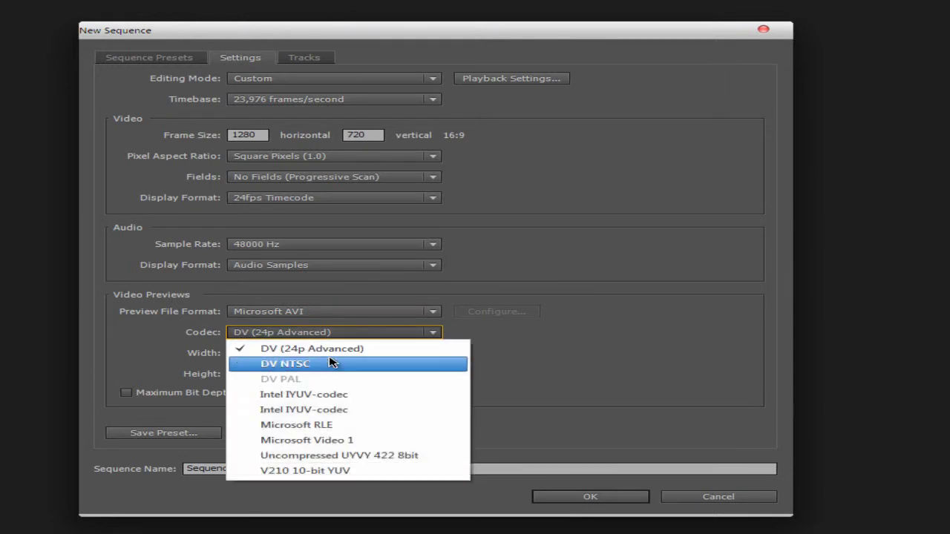
{"action": "left_click", "coordinate": [328, 364]}
{"action": "left_click", "coordinate": [340, 332]}
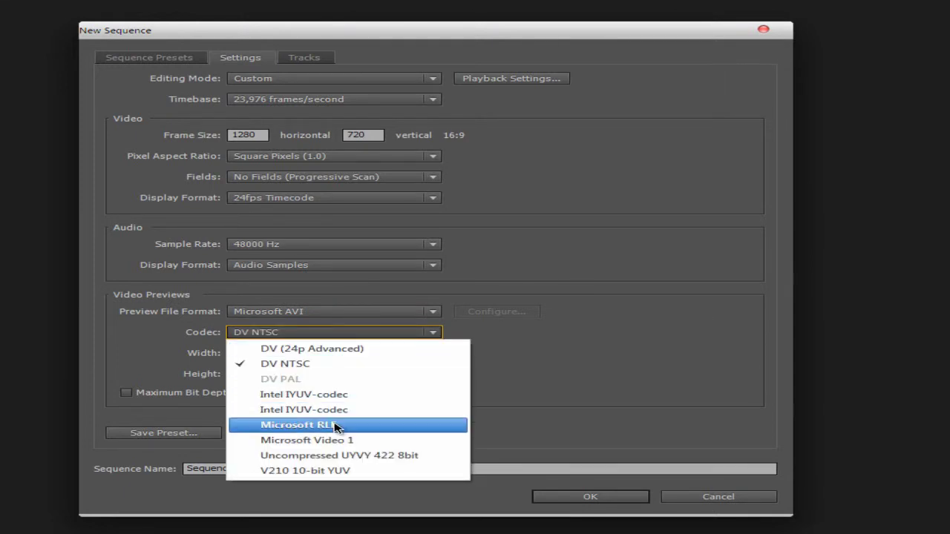
{"action": "left_click", "coordinate": [320, 349]}
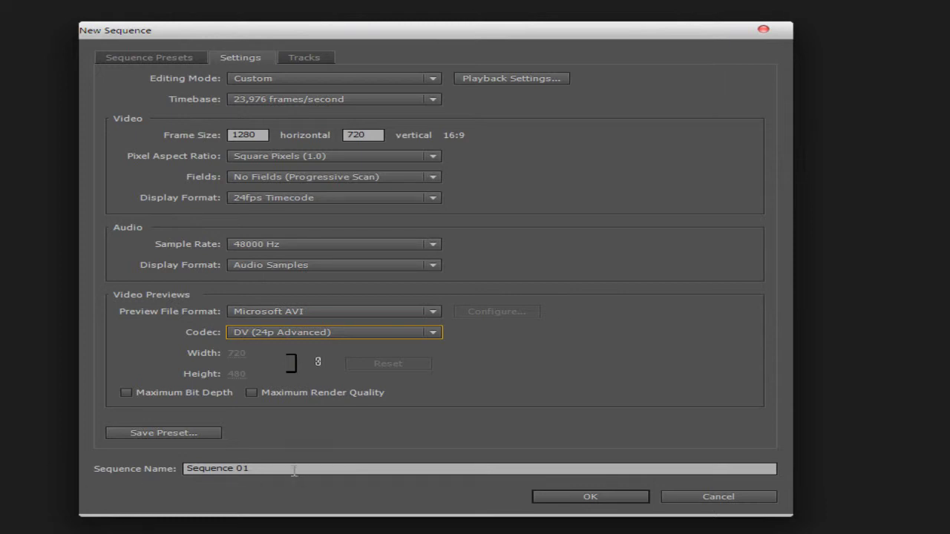
- Compare the custom HD1 preset with its sequence settings and create Sequence 01 from that preset
{"action": "left_click_drag", "start_coordinate": [251, 468], "coordinate": [176, 461]}
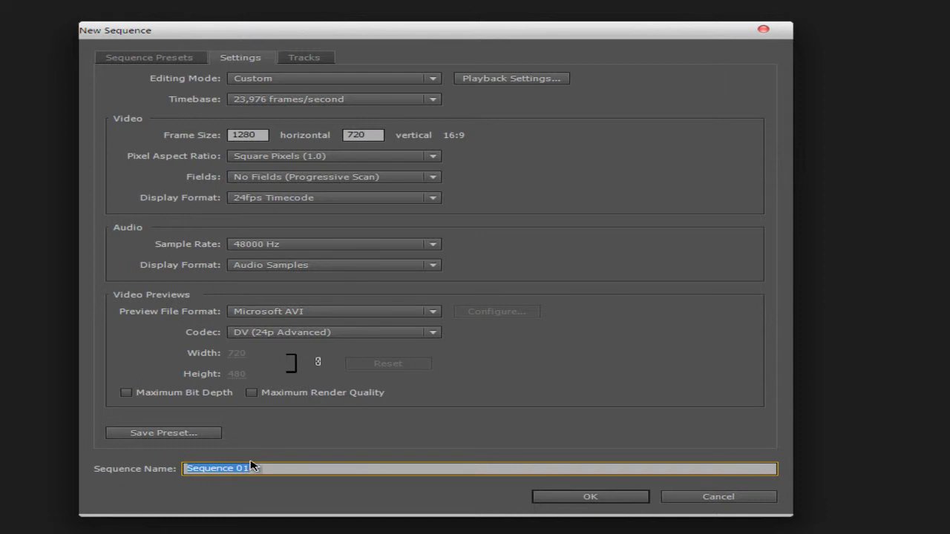
{"action": "left_click", "coordinate": [161, 64]}
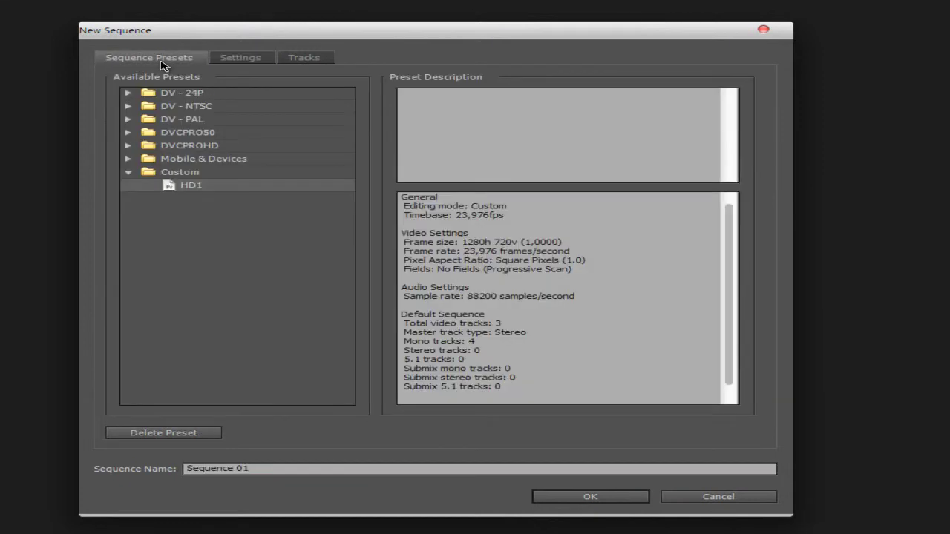
{"action": "left_click", "coordinate": [254, 63]}
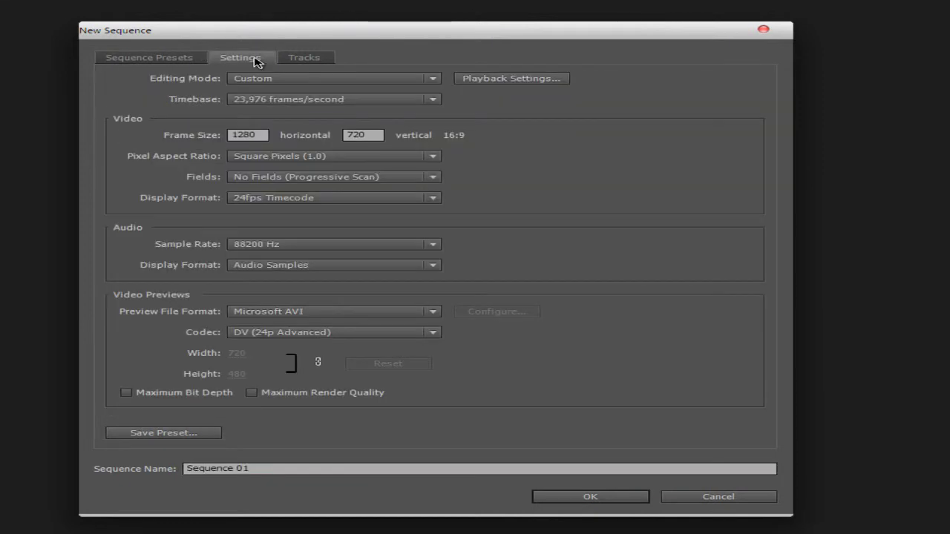
{"action": "left_click", "coordinate": [126, 60]}
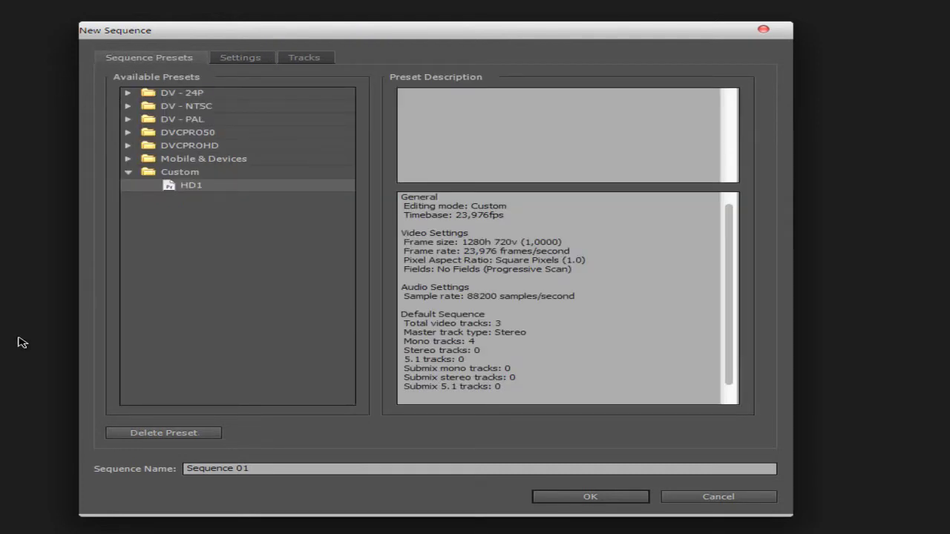
{"action": "left_click", "coordinate": [127, 175]}
{"action": "left_click", "coordinate": [127, 175]}
{"action": "left_click", "coordinate": [249, 59]}
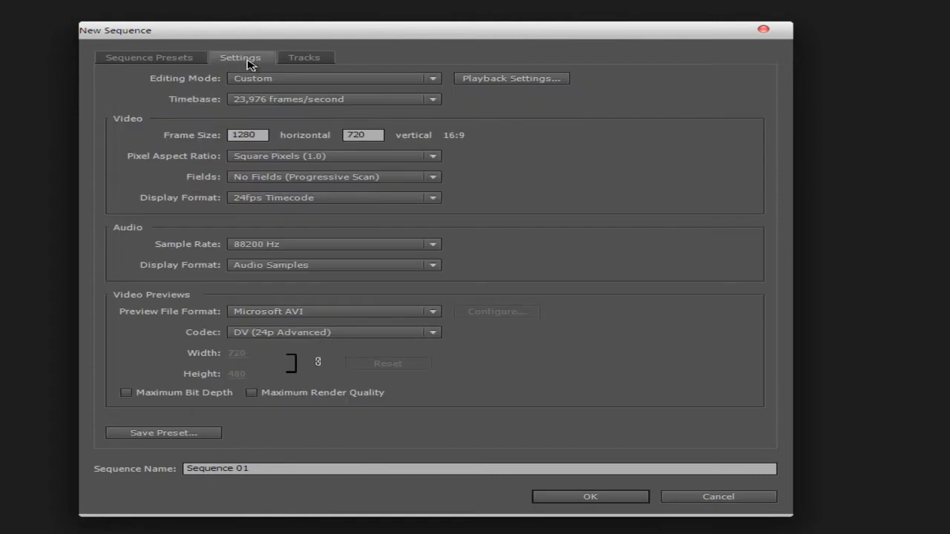
{"action": "left_click", "coordinate": [149, 56]}
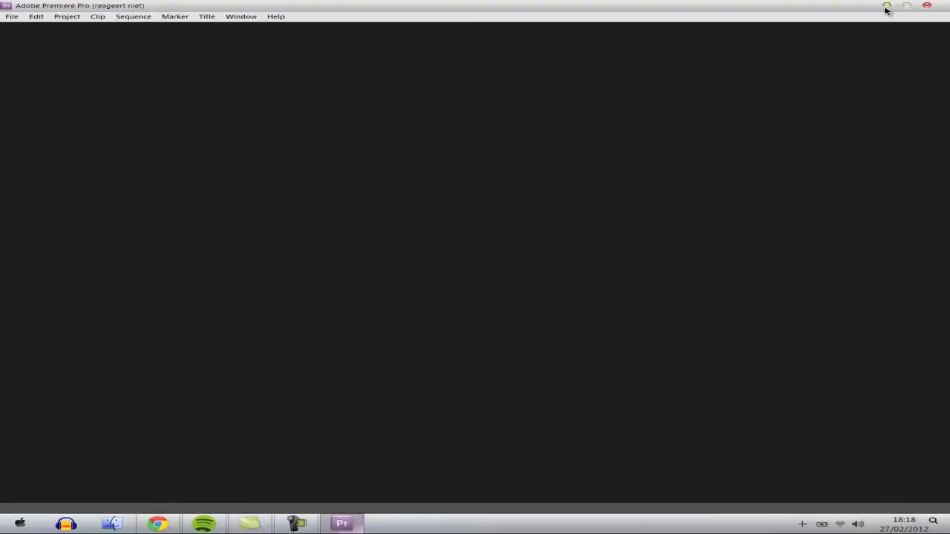
{"action": "left_click", "coordinate": [888, 6]}
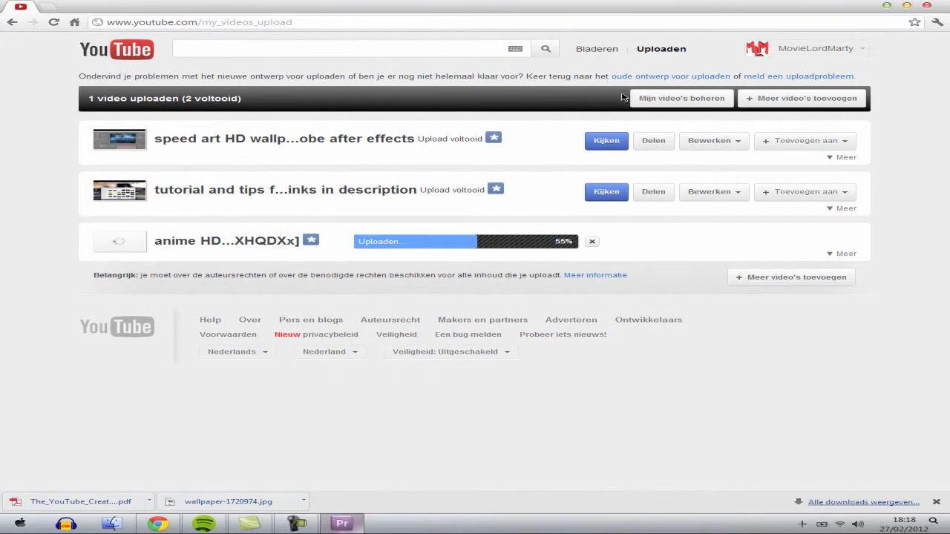
{"action": "left_click", "coordinate": [887, 6]}
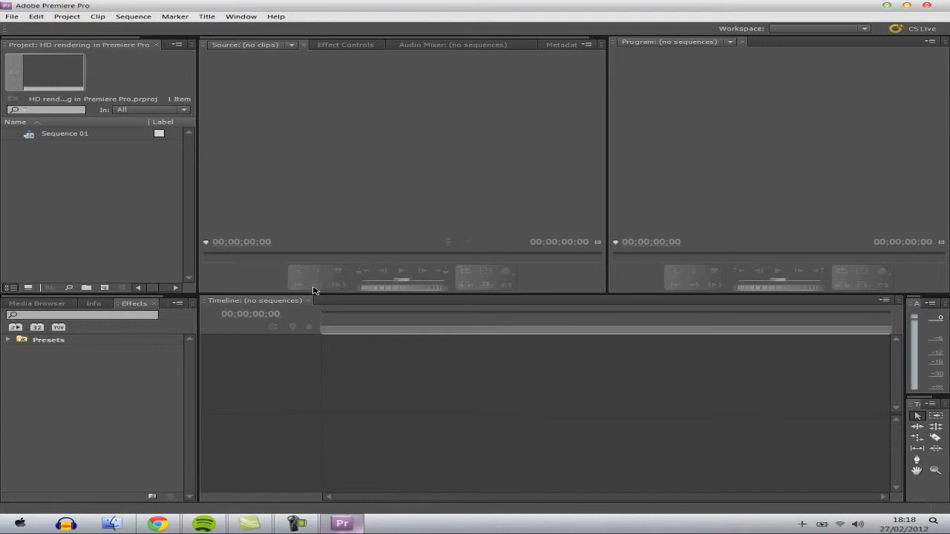
{"action": "key", "text": "super+d"}
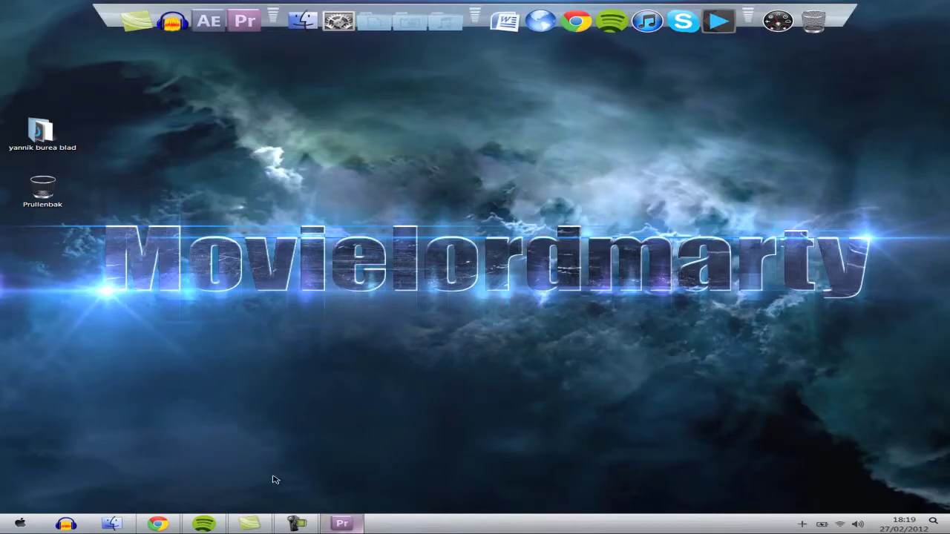
{"action": "left_click", "coordinate": [254, 524]}
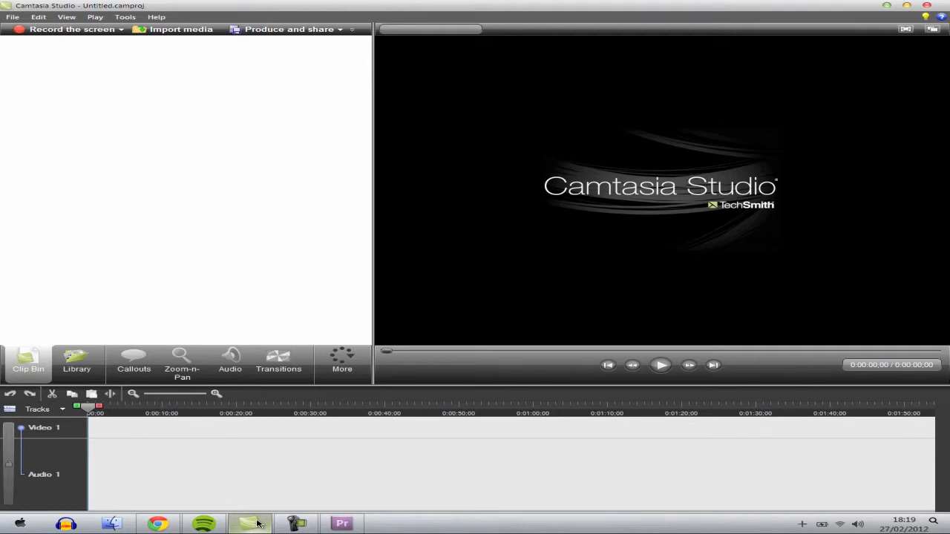
{"action": "left_click", "coordinate": [258, 524]}
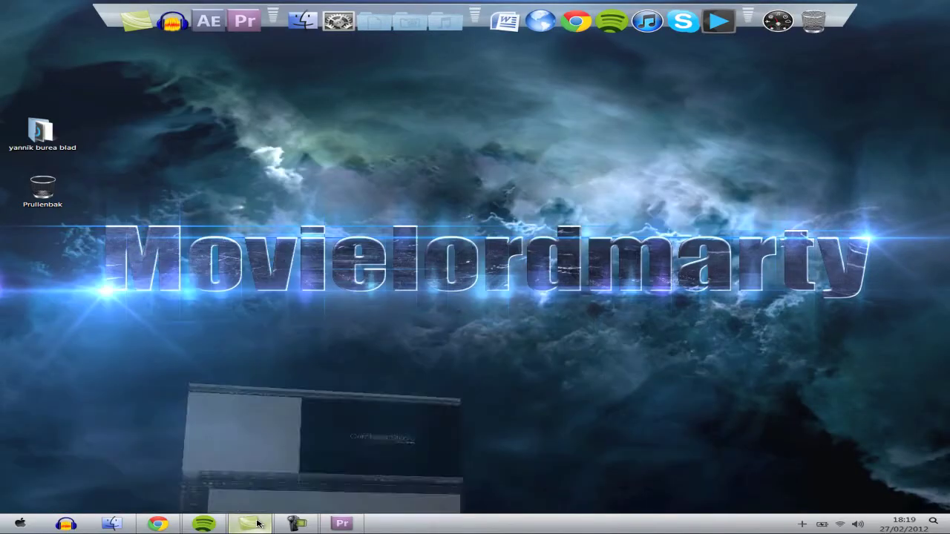
- Switch to the file explorer and open the Music folder inside Extreem nice wallpaper pack on the DATA (D:) drive
{"action": "left_click", "coordinate": [199, 524]}
{"action": "left_click", "coordinate": [198, 524]}
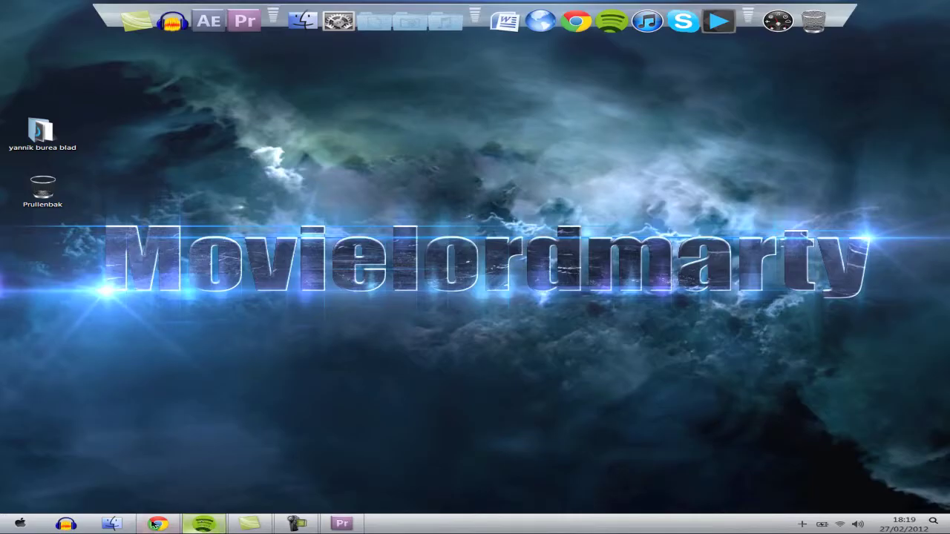
{"action": "left_click", "coordinate": [113, 523]}
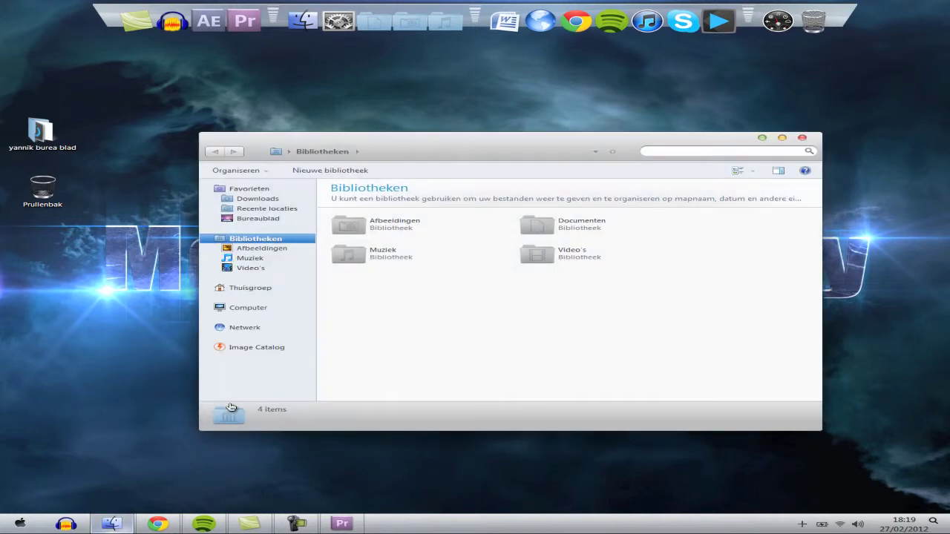
{"action": "left_click", "coordinate": [252, 327]}
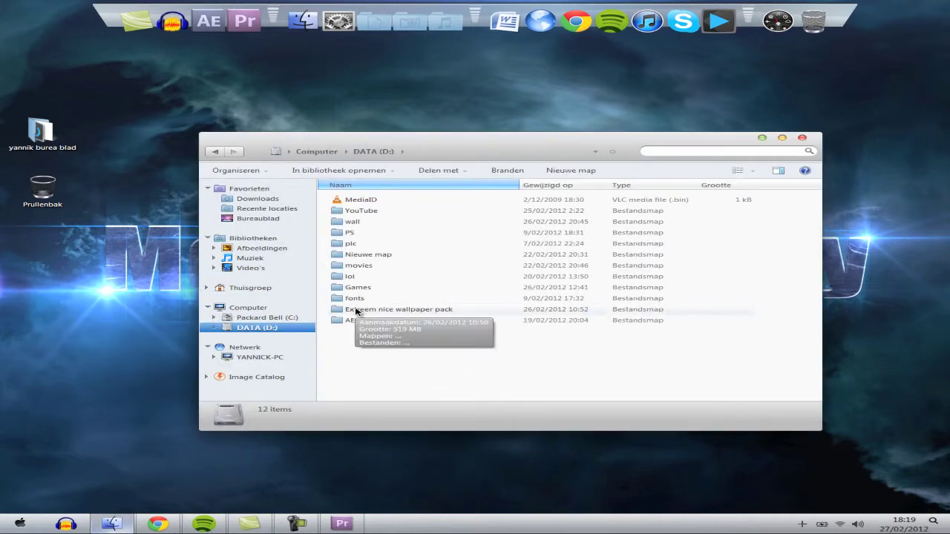
{"action": "double_click", "coordinate": [356, 312]}
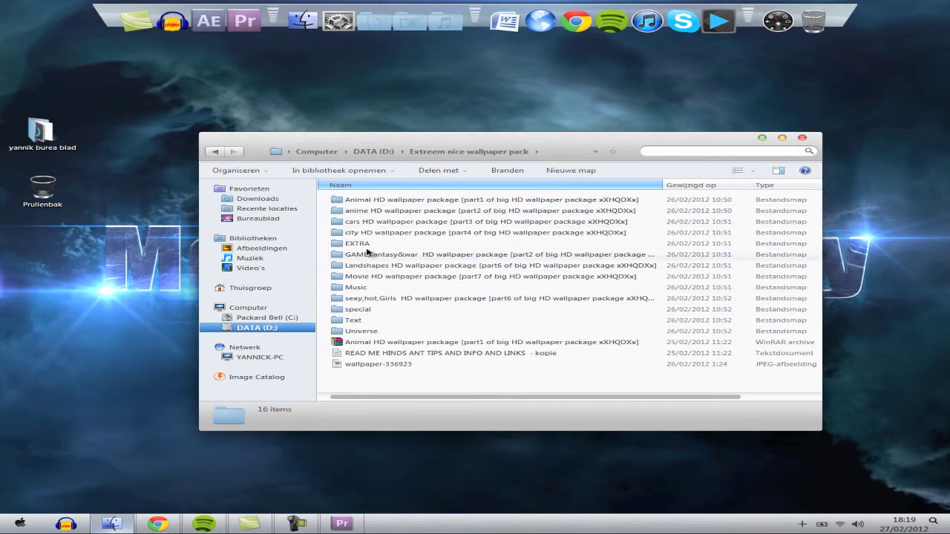
{"action": "double_click", "coordinate": [367, 254]}
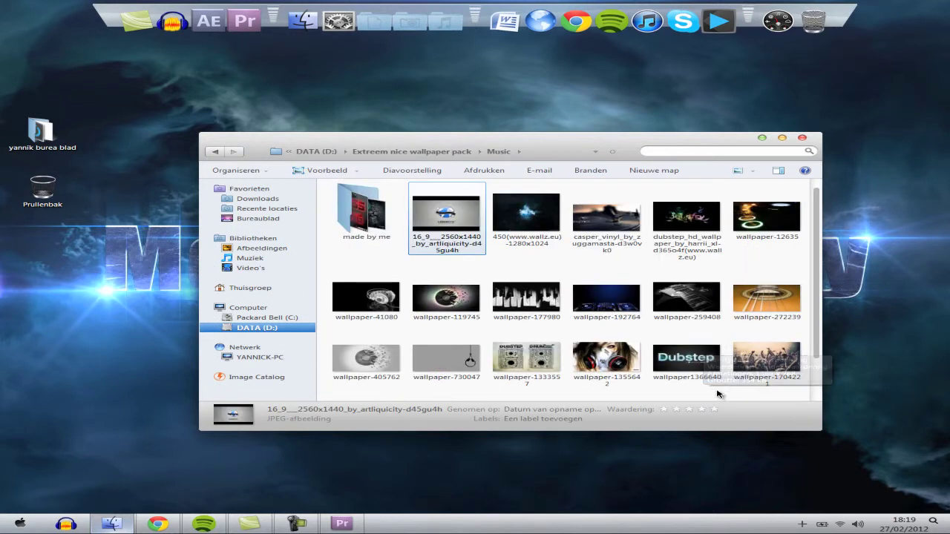
- Import the images wallpaper-1704221 and wallpaper1366640 from the Music folder into the Premiere Pro project
{"action": "left_click", "coordinate": [767, 360]}
{"action": "left_click", "coordinate": [687, 360], "text": "ctrl"}
{"action": "left_click_drag", "start_coordinate": [686, 360], "coordinate": [79, 194]}
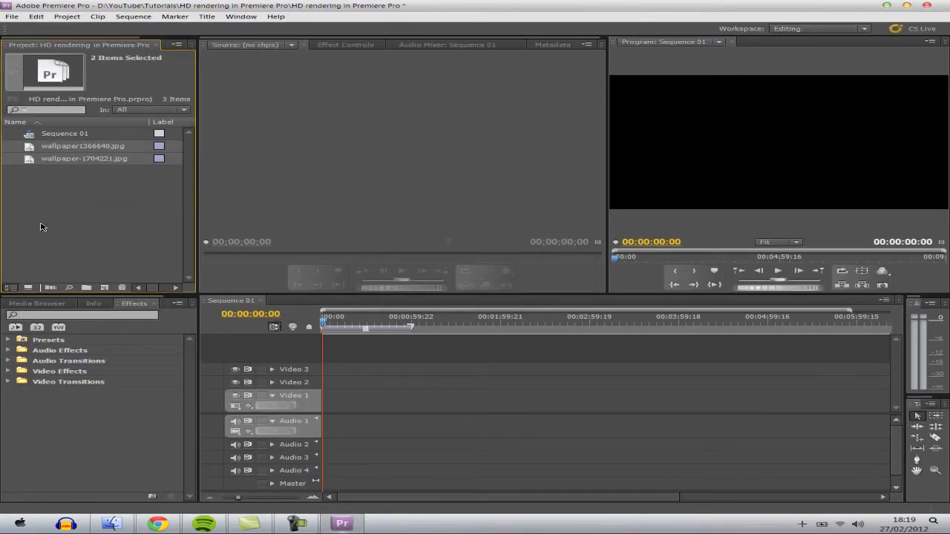
- Place both wallpaper images at the start of the Video 1 track and play the sequence from its beginning
{"action": "left_click_drag", "start_coordinate": [74, 152], "coordinate": [329, 405]}
{"action": "left_click", "coordinate": [332, 326]}
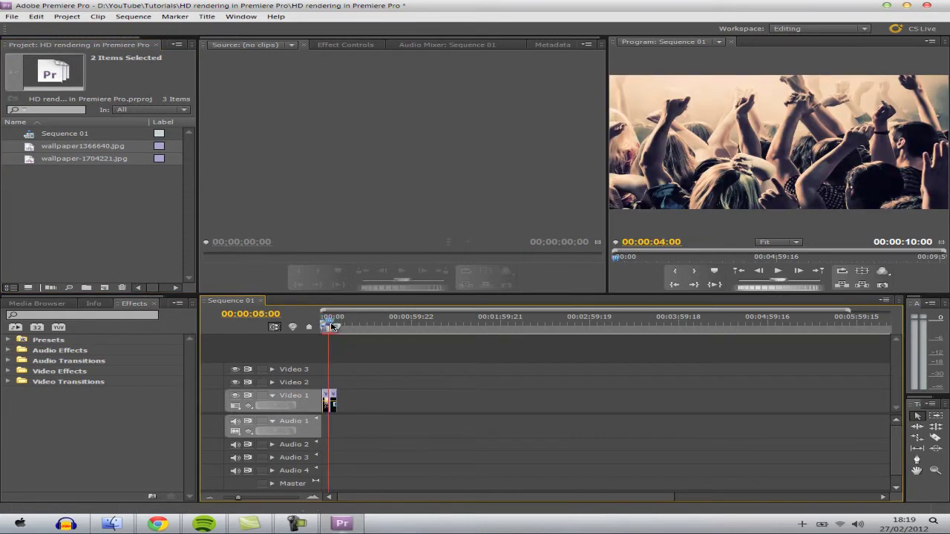
{"action": "left_click_drag", "start_coordinate": [331, 327], "coordinate": [291, 331]}
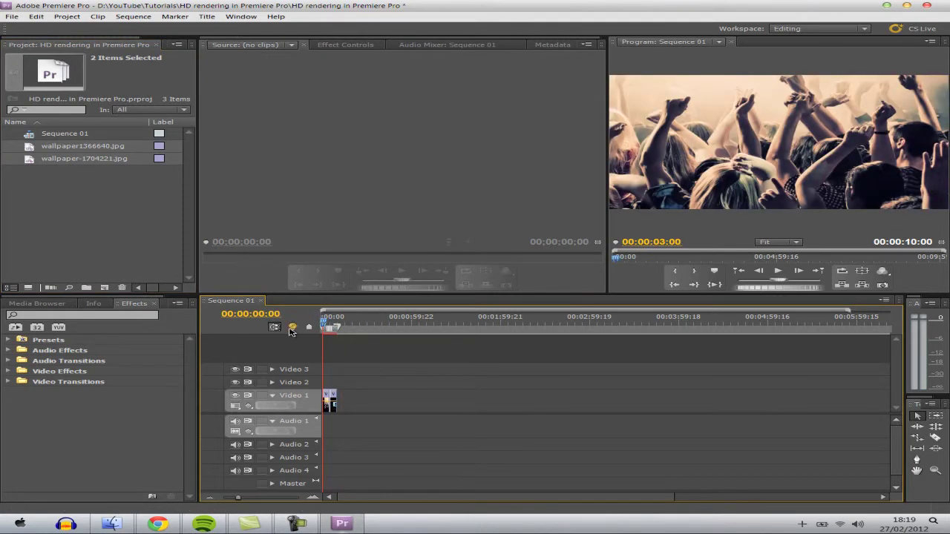
{"action": "left_click", "coordinate": [778, 273]}
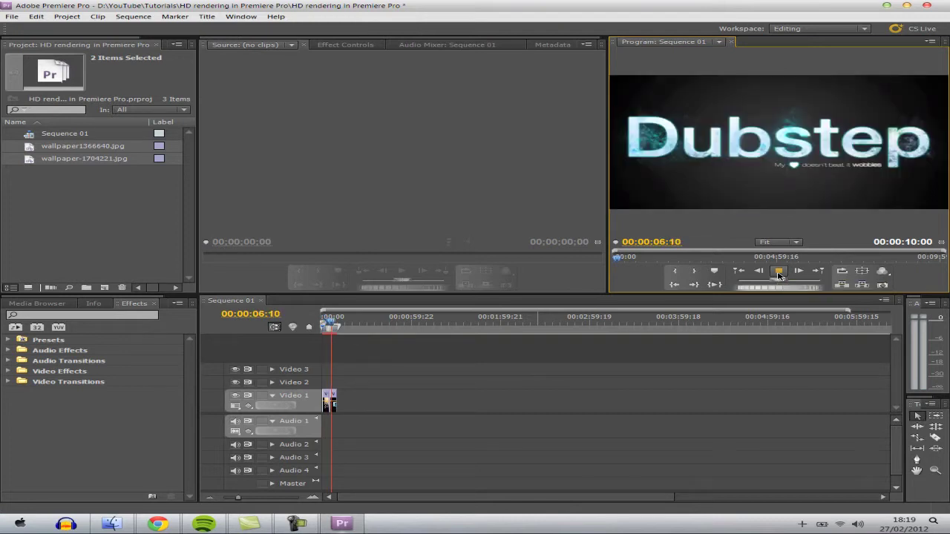
{"action": "left_click", "coordinate": [779, 272]}
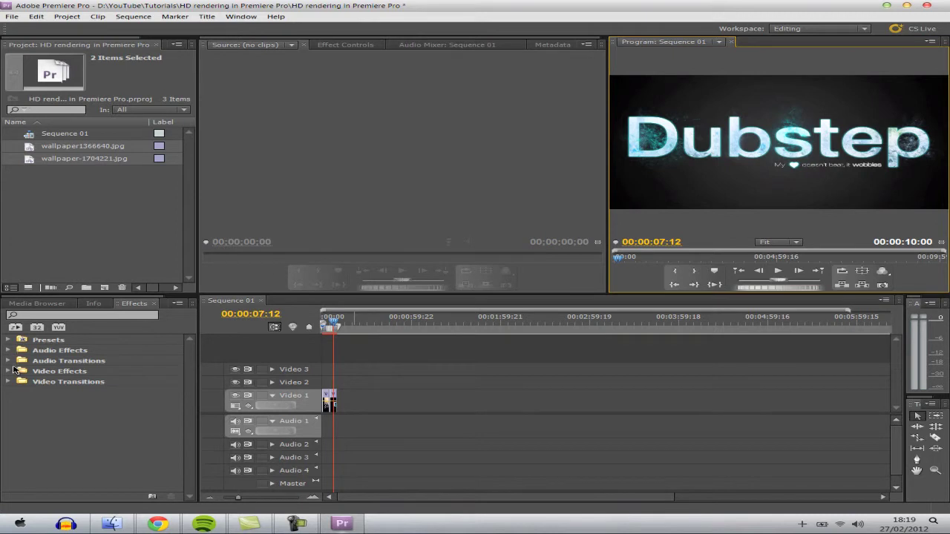
- Apply the Dip to White dissolve between the two images on Video 1 and play back the transition
{"action": "left_click", "coordinate": [10, 382]}
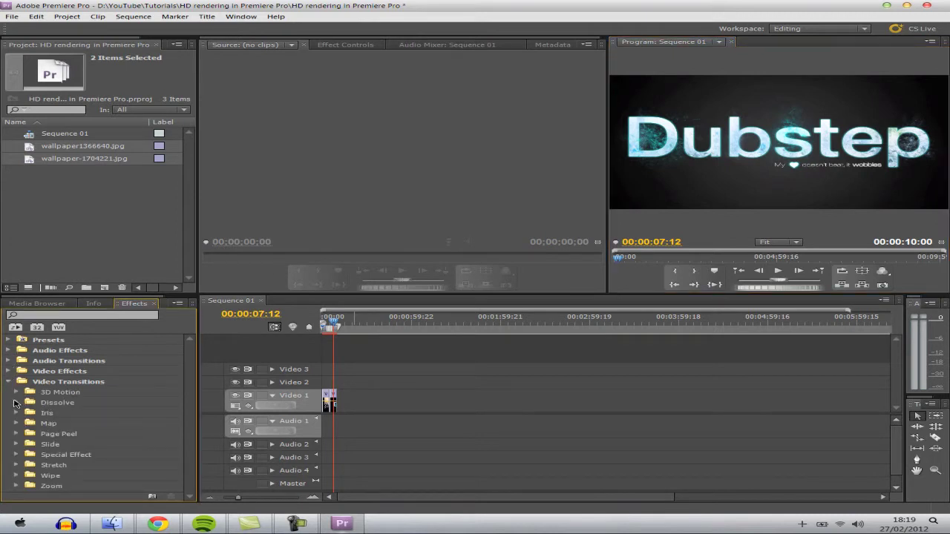
{"action": "left_click", "coordinate": [15, 403]}
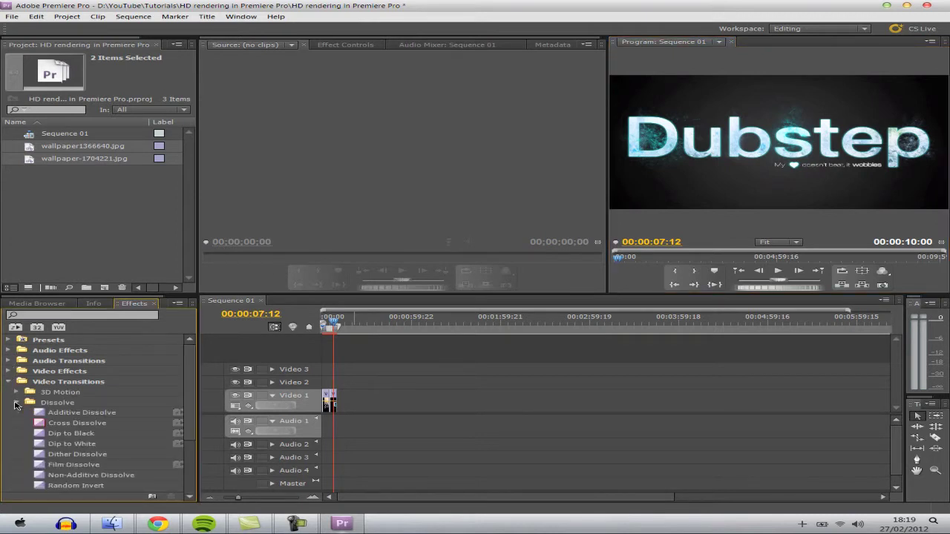
{"action": "scroll", "coordinate": [59, 423], "scroll_direction": "down", "scroll_amount": 2}
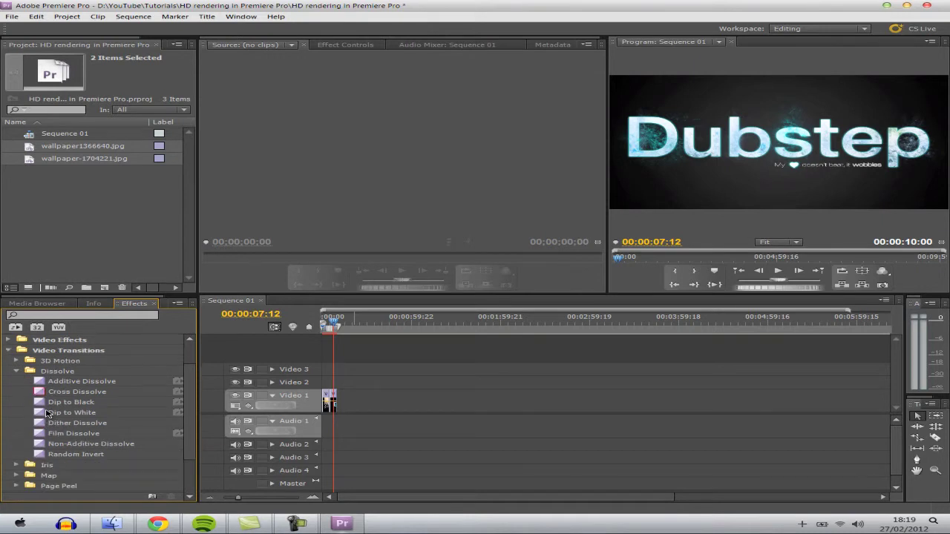
{"action": "left_click_drag", "start_coordinate": [46, 414], "coordinate": [291, 375]}
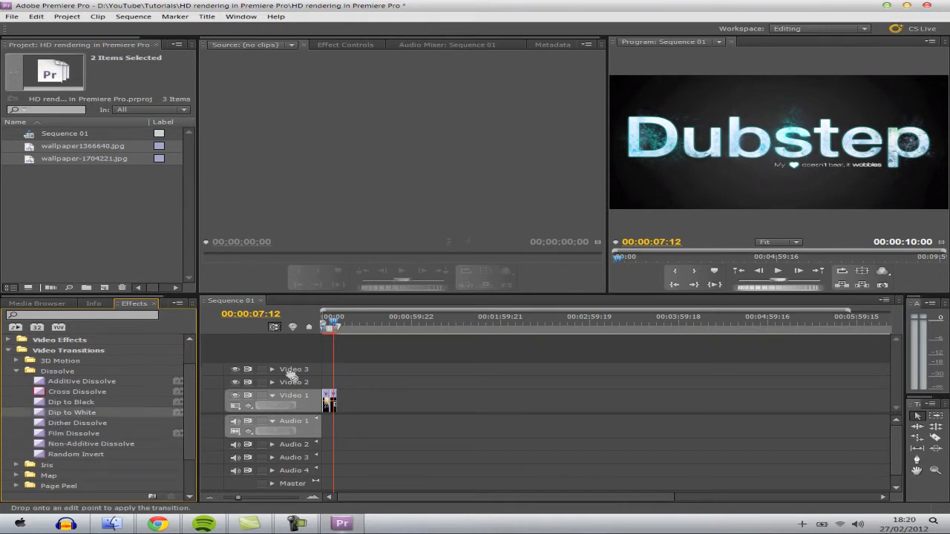
{"action": "left_click_drag", "start_coordinate": [340, 402], "coordinate": [329, 395]}
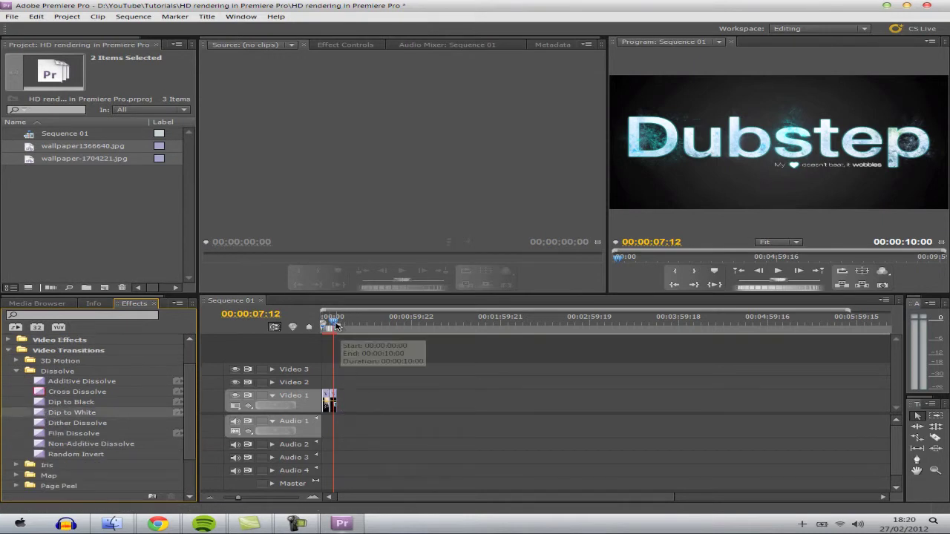
{"action": "left_click_drag", "start_coordinate": [331, 324], "coordinate": [330, 325]}
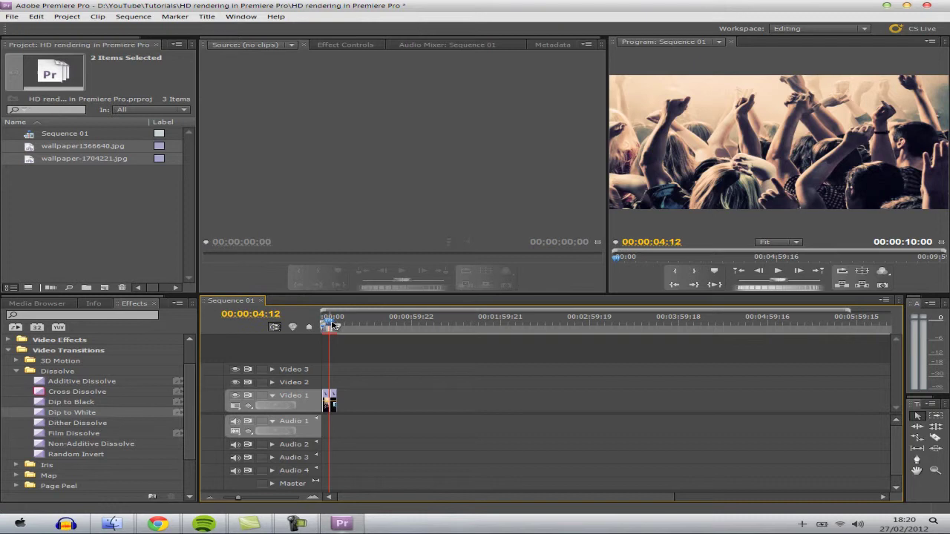
{"action": "left_click", "coordinate": [779, 271]}
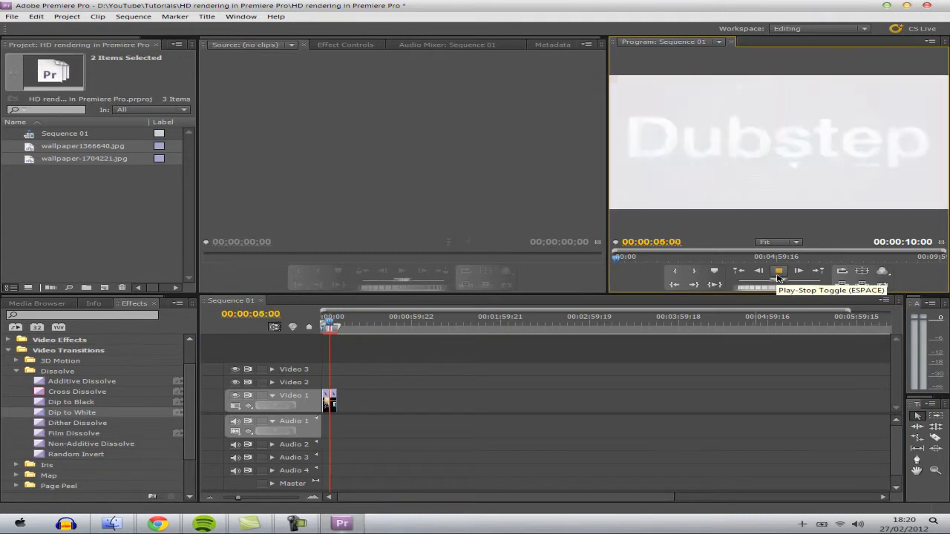
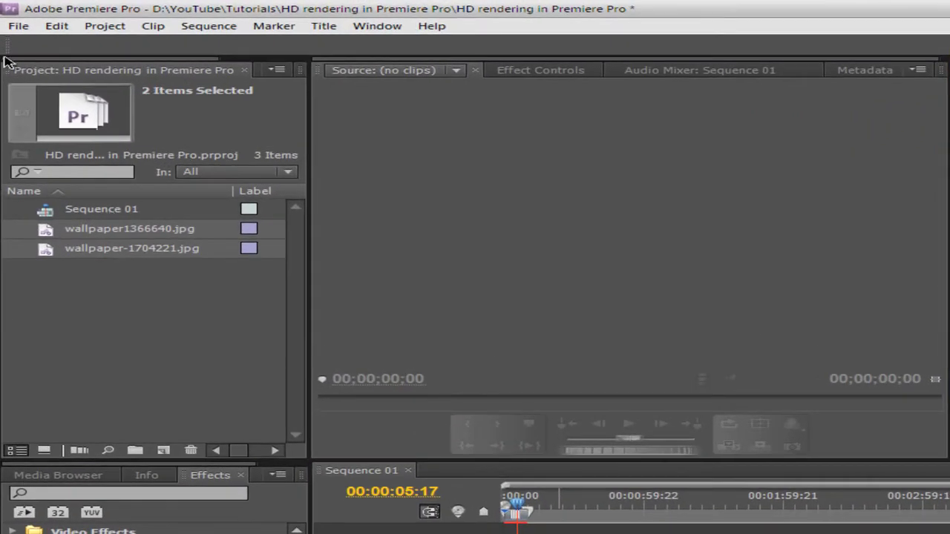
- Open the media export settings for Sequence 01
{"action": "left_click", "coordinate": [18, 26]}
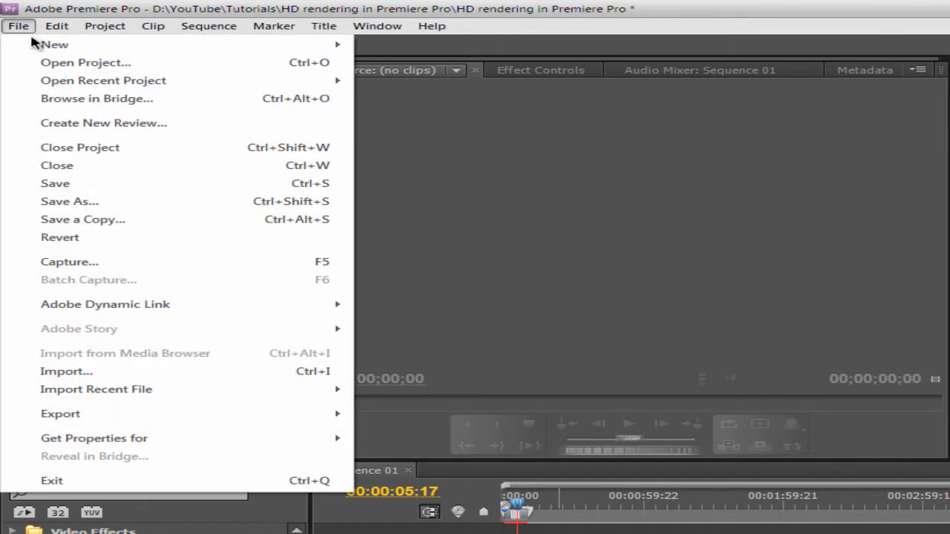
{"action": "mouse_move", "coordinate": [138, 418]}
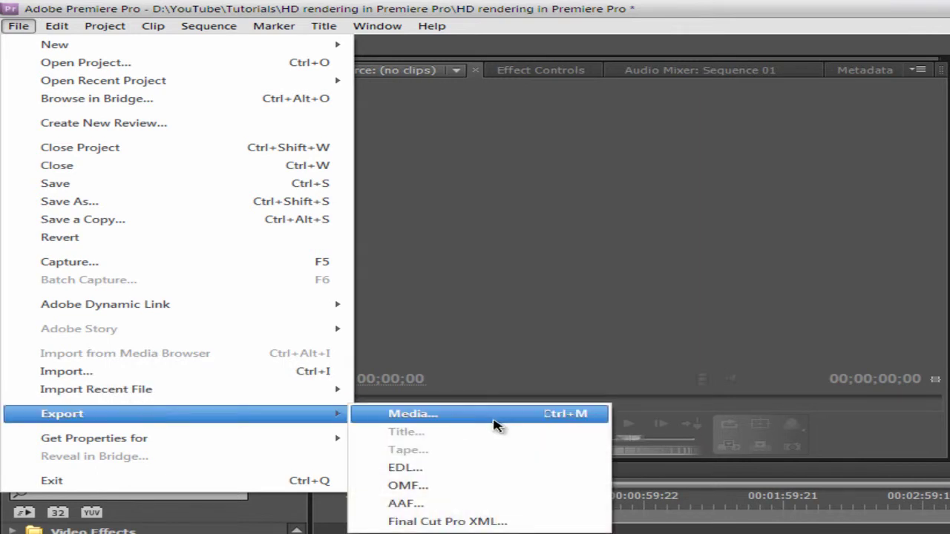
{"action": "left_click", "coordinate": [494, 422]}
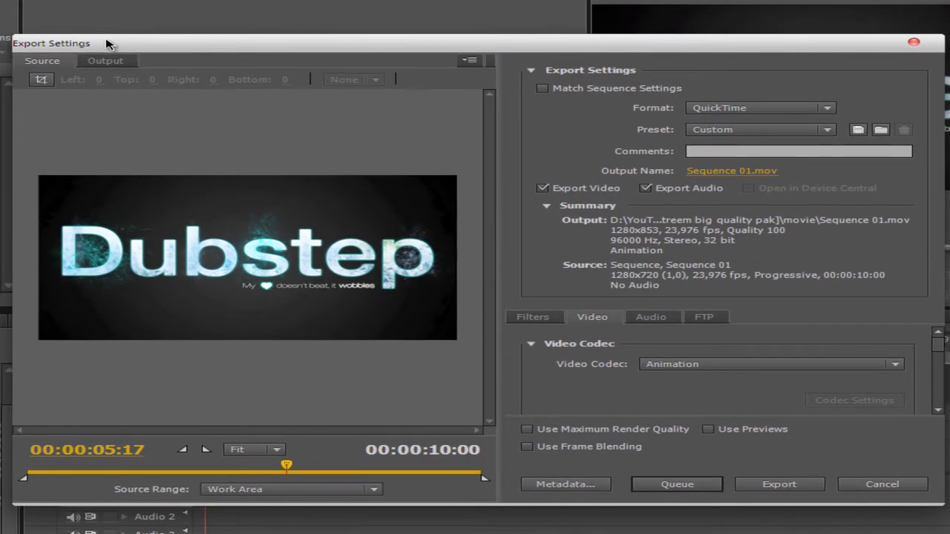
- Compare the source and output previews of the export on both the Dubstep image and the crowd image
{"action": "left_click", "coordinate": [111, 62]}
{"action": "left_click", "coordinate": [43, 61]}
{"action": "left_click", "coordinate": [104, 61]}
{"action": "left_click", "coordinate": [43, 61]}
{"action": "left_click", "coordinate": [104, 61]}
{"action": "left_click", "coordinate": [42, 60]}
{"action": "left_click", "coordinate": [104, 61]}
{"action": "left_click", "coordinate": [42, 61]}
{"action": "left_click", "coordinate": [104, 61]}
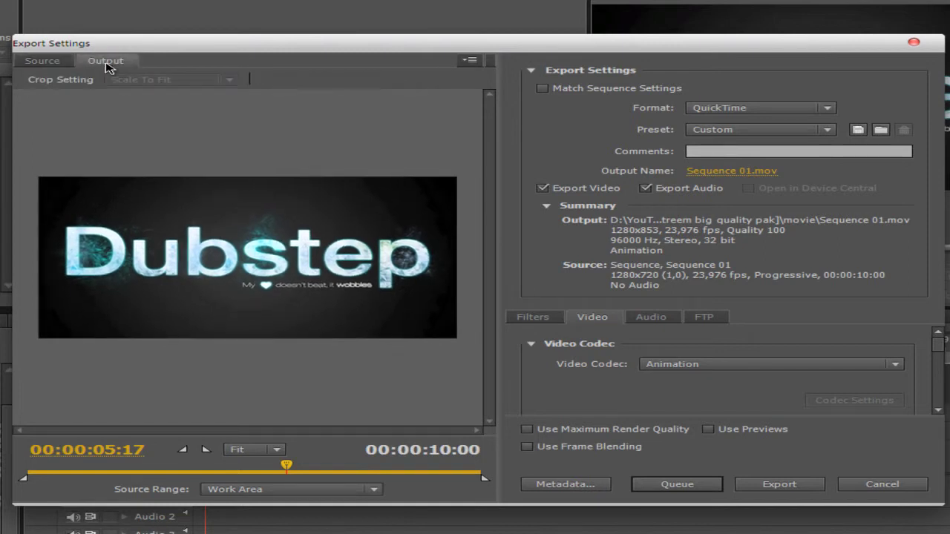
{"action": "left_click", "coordinate": [42, 62]}
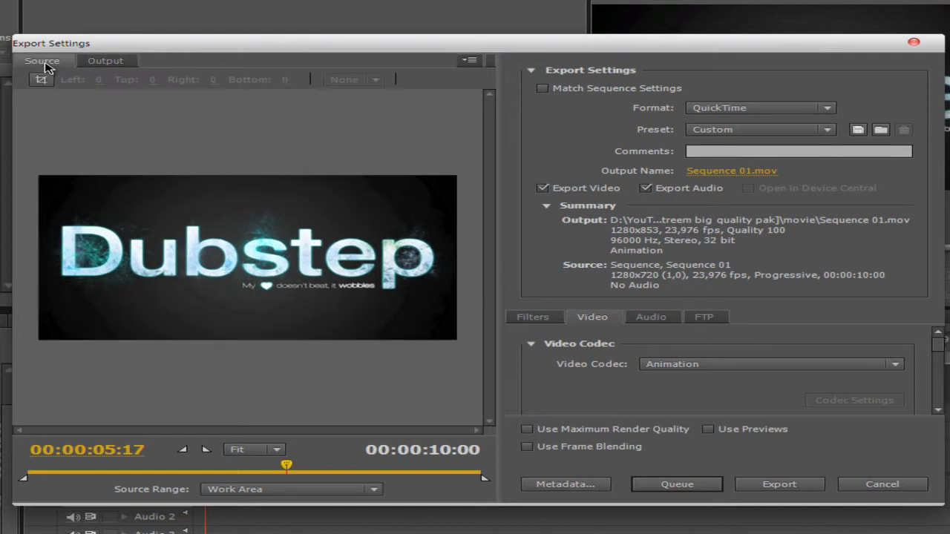
{"action": "left_click_drag", "start_coordinate": [286, 465], "coordinate": [69, 471]}
{"action": "left_click", "coordinate": [111, 62]}
{"action": "left_click", "coordinate": [58, 62]}
{"action": "left_click", "coordinate": [101, 63]}
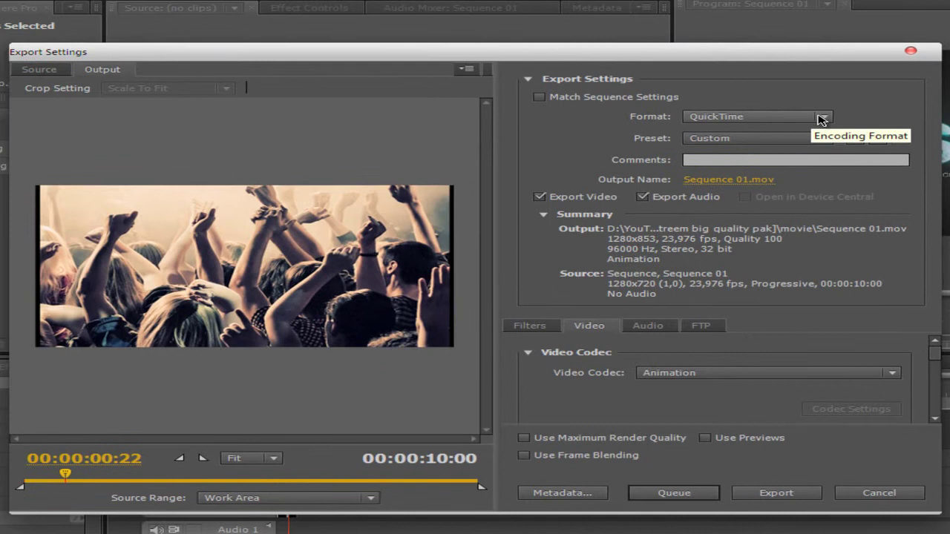
- Choose QuickTime as the export format and keep the Custom preset
{"action": "left_click", "coordinate": [822, 120]}
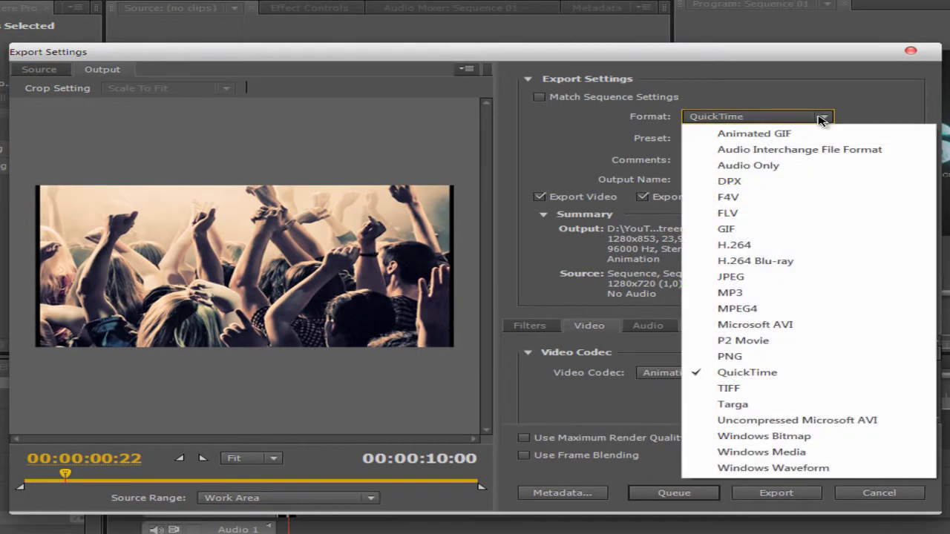
{"action": "left_click", "coordinate": [730, 374]}
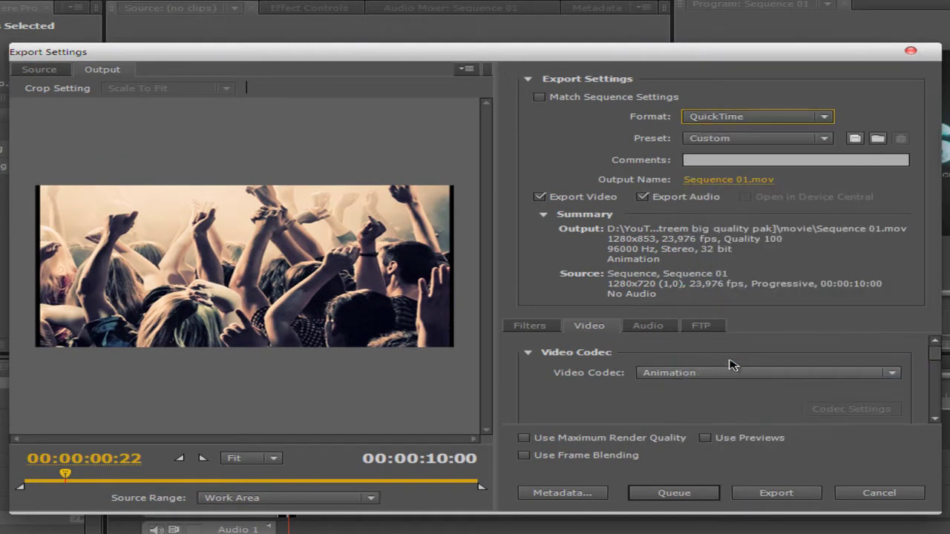
{"action": "left_click", "coordinate": [825, 139]}
{"action": "left_click", "coordinate": [826, 140]}
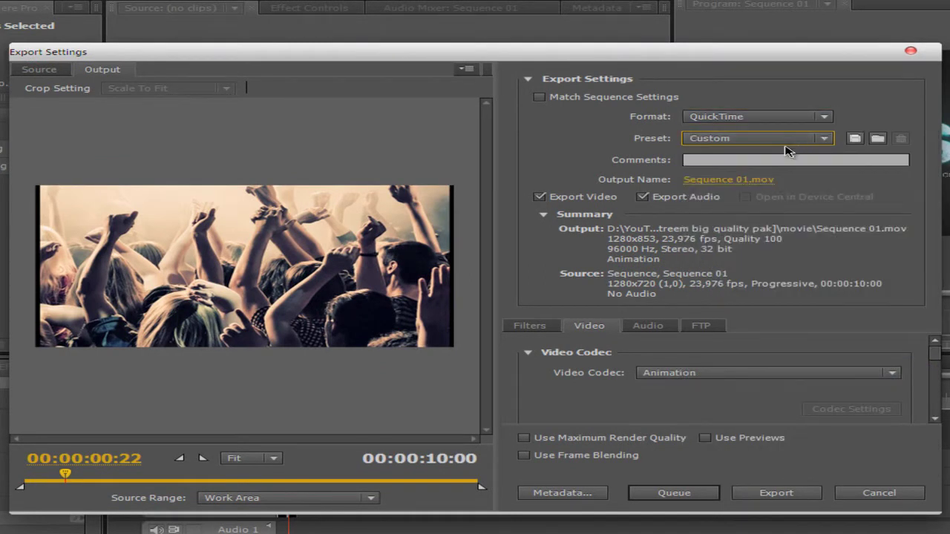
- Name the export's output file test and save it as a .mov in the movie folder
{"action": "left_click", "coordinate": [710, 183]}
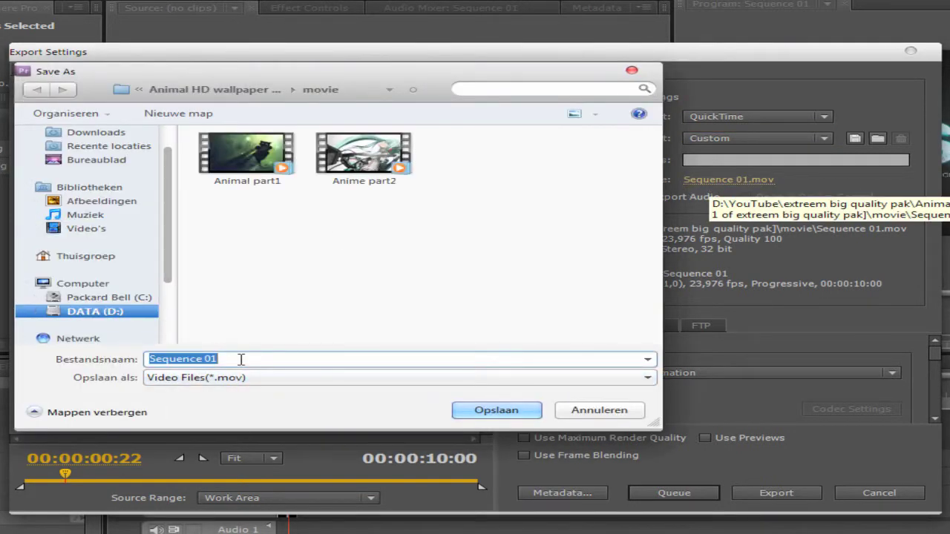
{"action": "type", "text": "test"}
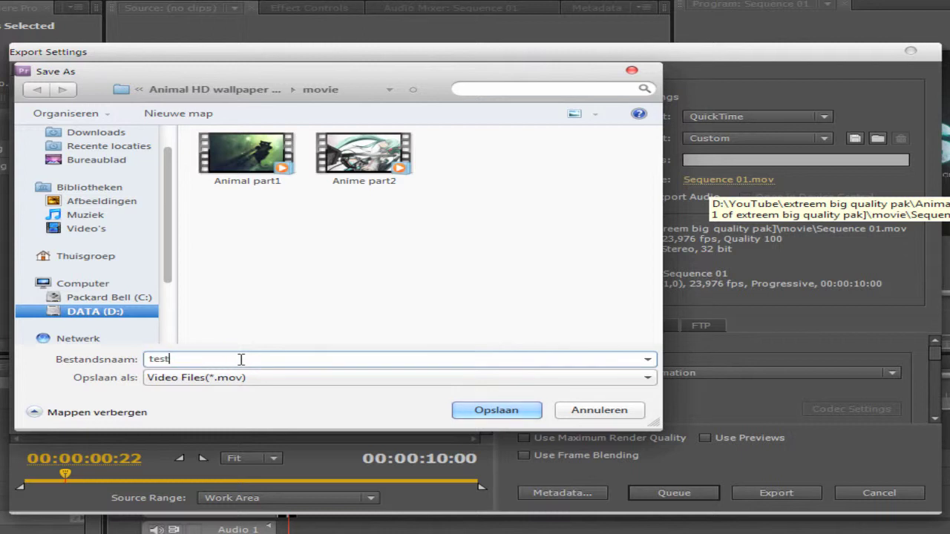
{"action": "left_click", "coordinate": [524, 409]}
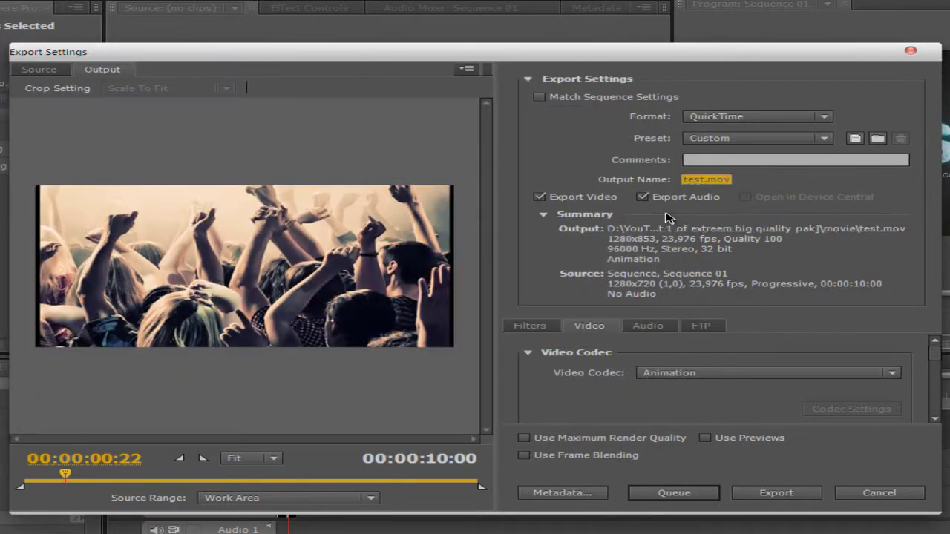
- Toggle the video and audio export options off and back on
{"action": "left_click", "coordinate": [540, 197]}
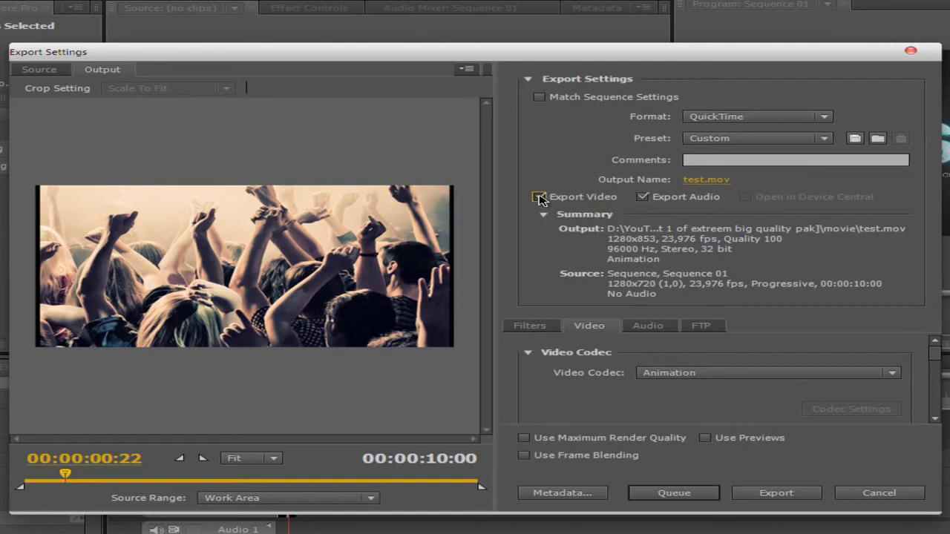
{"action": "left_click", "coordinate": [540, 197]}
{"action": "left_click", "coordinate": [643, 197]}
{"action": "left_click", "coordinate": [643, 196]}
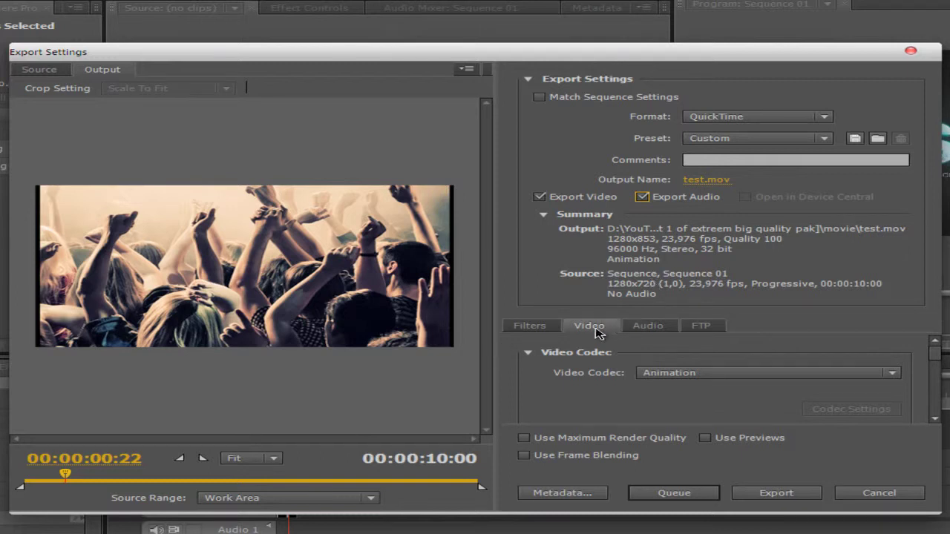
- Check the export's filter settings and set the video codec to H.264
{"action": "left_click", "coordinate": [513, 327]}
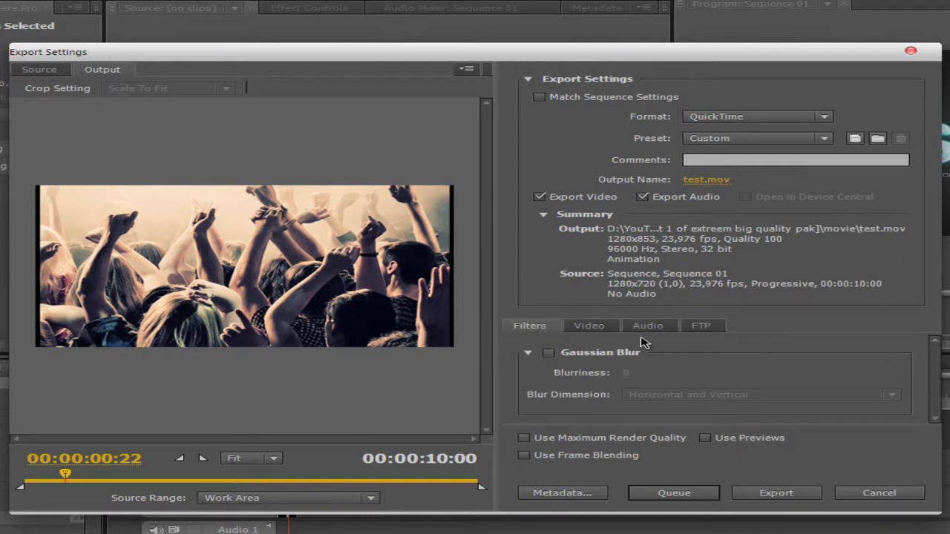
{"action": "left_click", "coordinate": [587, 327]}
{"action": "scroll", "coordinate": [936, 359], "scroll_direction": "down", "scroll_amount": 1}
{"action": "scroll", "coordinate": [935, 359], "scroll_direction": "up", "scroll_amount": 1}
{"action": "left_click", "coordinate": [893, 374]}
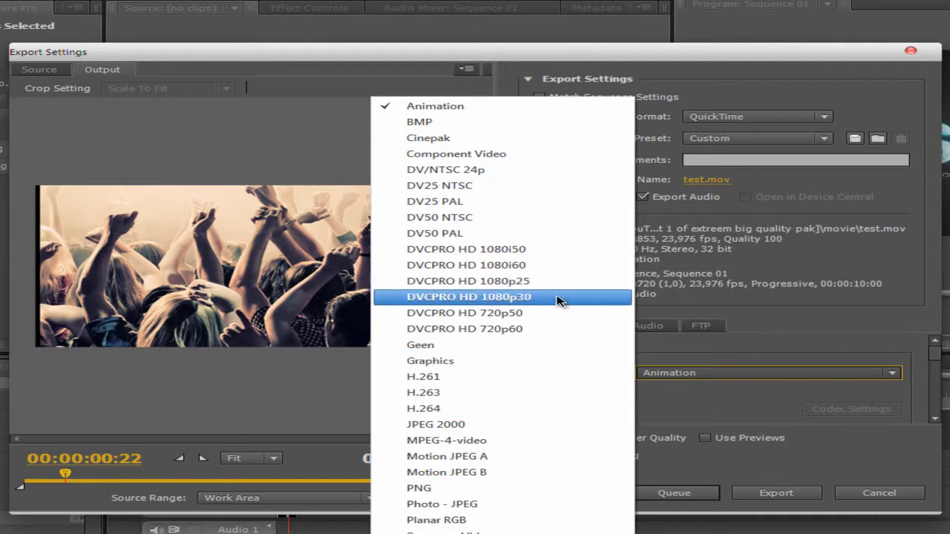
{"action": "left_click", "coordinate": [444, 409]}
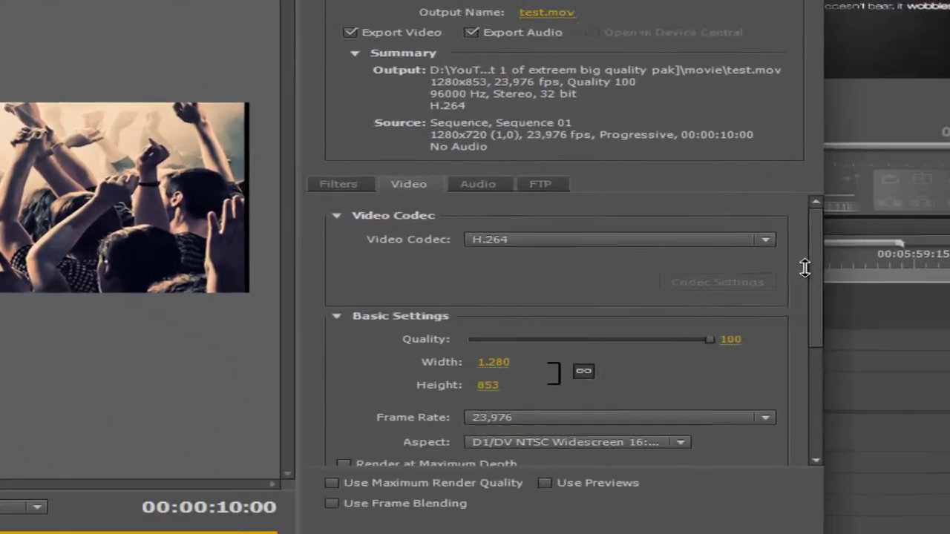
- Unlink the export's width and height, set the frame size to 1280 by 720, and relink the two dimensions
{"action": "scroll", "coordinate": [761, 232], "scroll_direction": "down", "scroll_amount": 2}
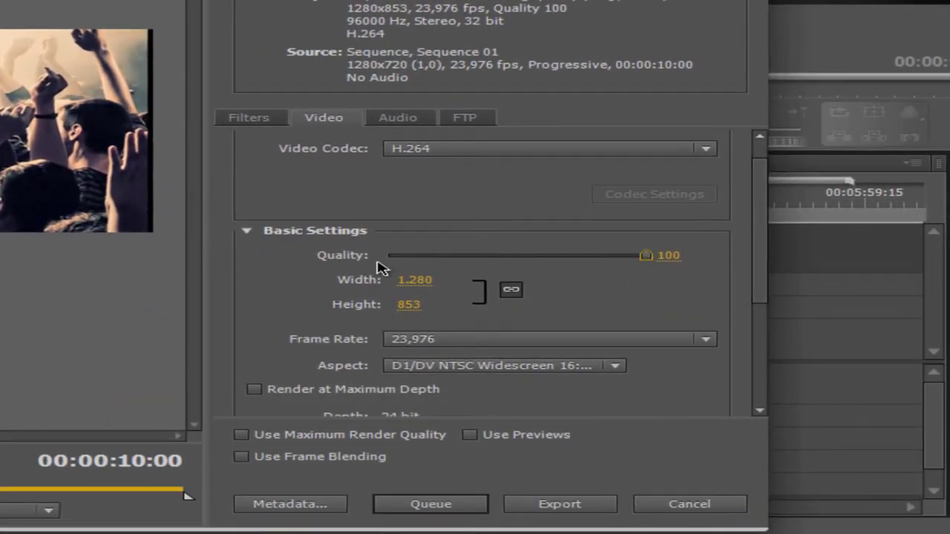
{"action": "left_click", "coordinate": [512, 292]}
{"action": "left_click", "coordinate": [414, 282]}
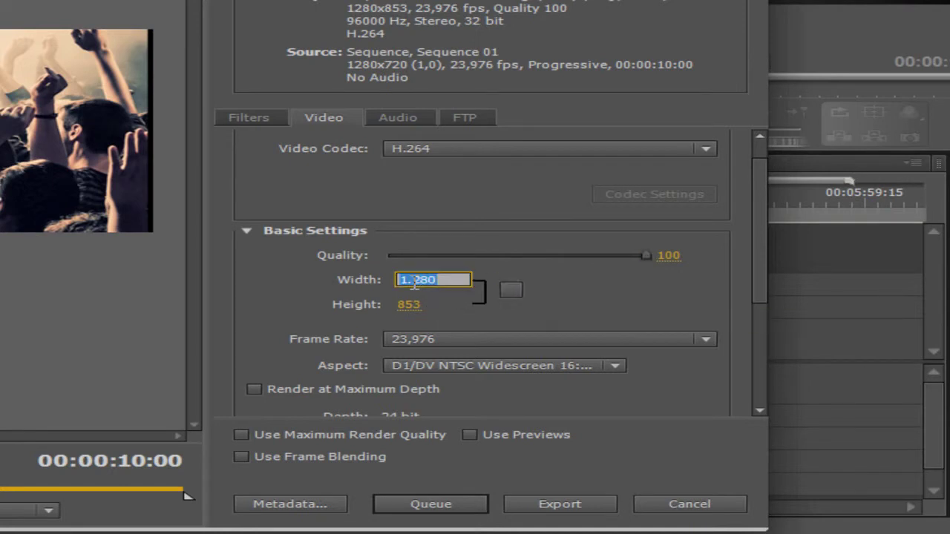
{"action": "type", "text": "16"}
{"action": "key", "text": "Return"}
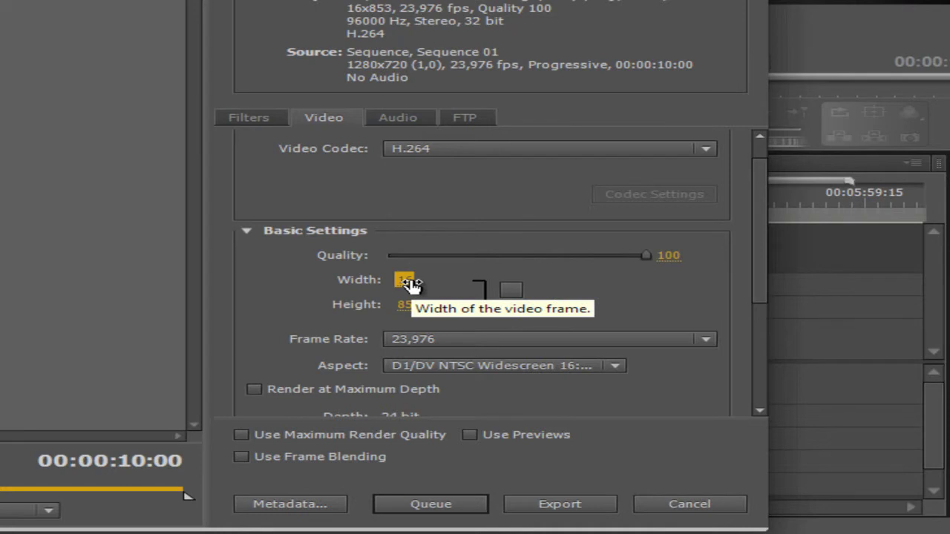
{"action": "left_click", "coordinate": [409, 282]}
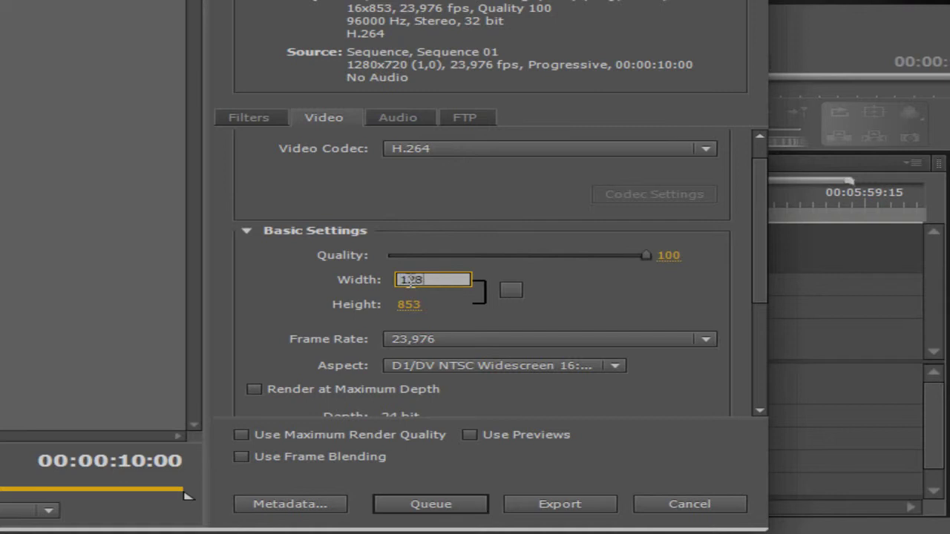
{"action": "type", "text": "1.280"}
{"action": "left_click", "coordinate": [416, 306]}
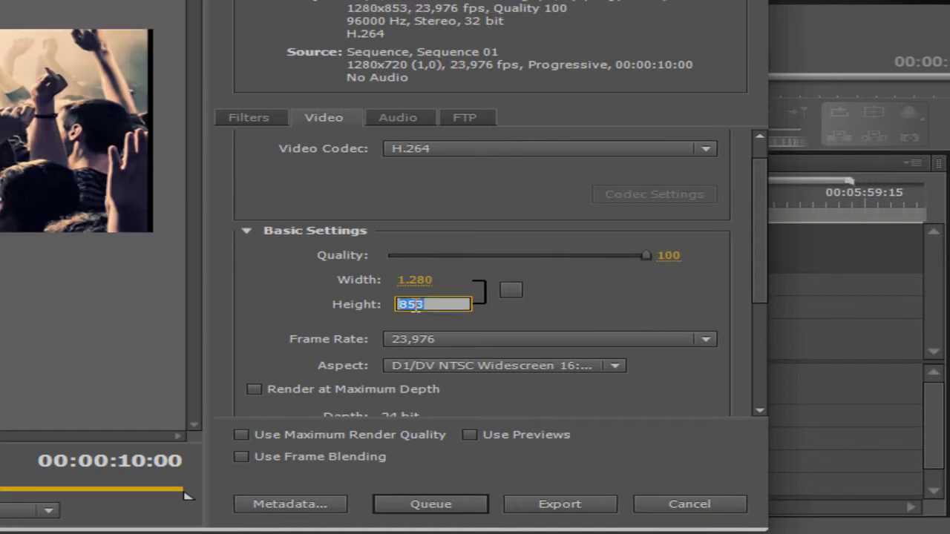
{"action": "type", "text": "720"}
{"action": "key", "text": "Return"}
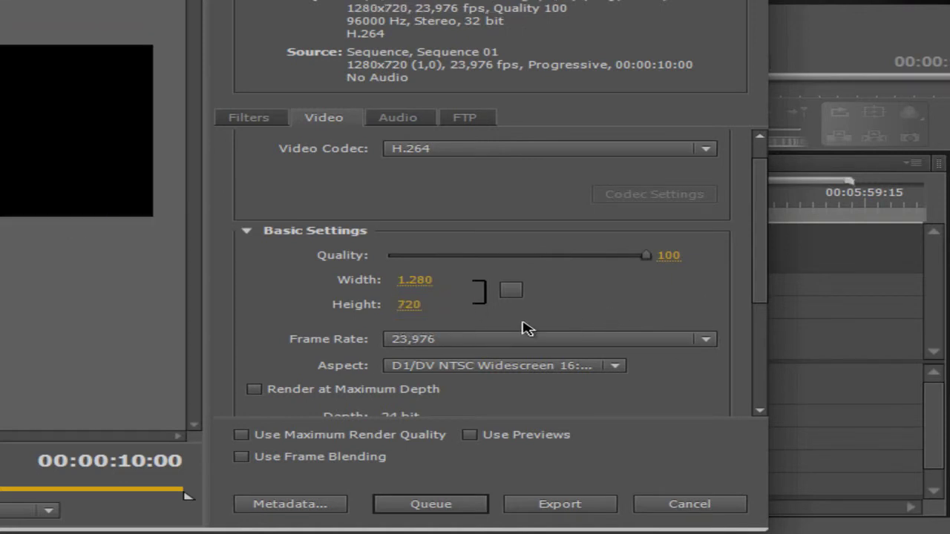
{"action": "left_click", "coordinate": [512, 292]}
- Keep the export frame rate at 23,976 and set the aspect to Square Pixels (1.0)
{"action": "scroll", "coordinate": [530, 320], "scroll_direction": "down", "scroll_amount": 1}
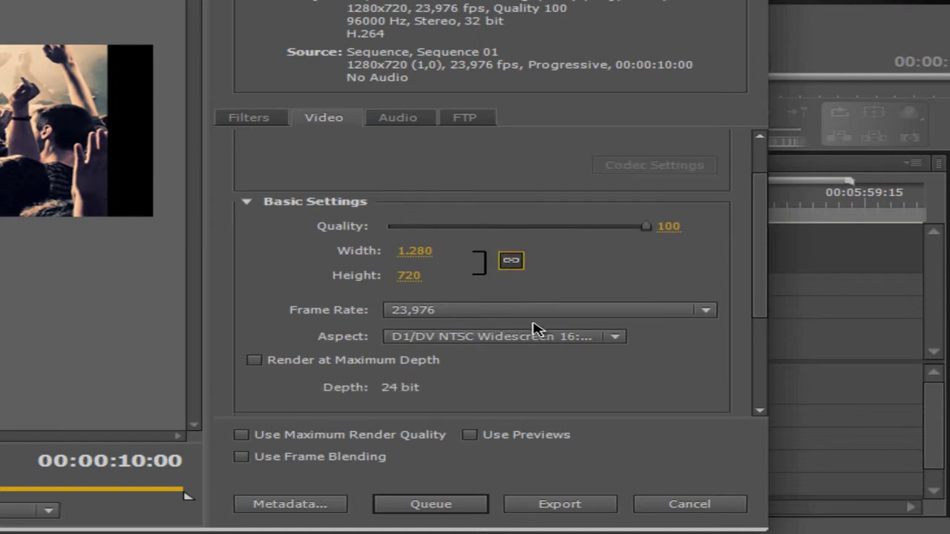
{"action": "left_click", "coordinate": [706, 311]}
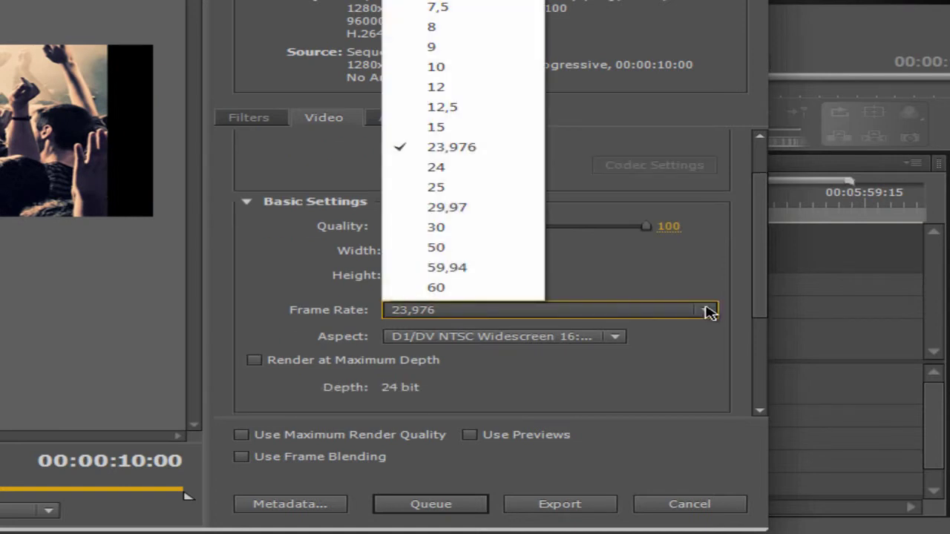
{"action": "left_click", "coordinate": [706, 311]}
{"action": "left_click", "coordinate": [615, 336]}
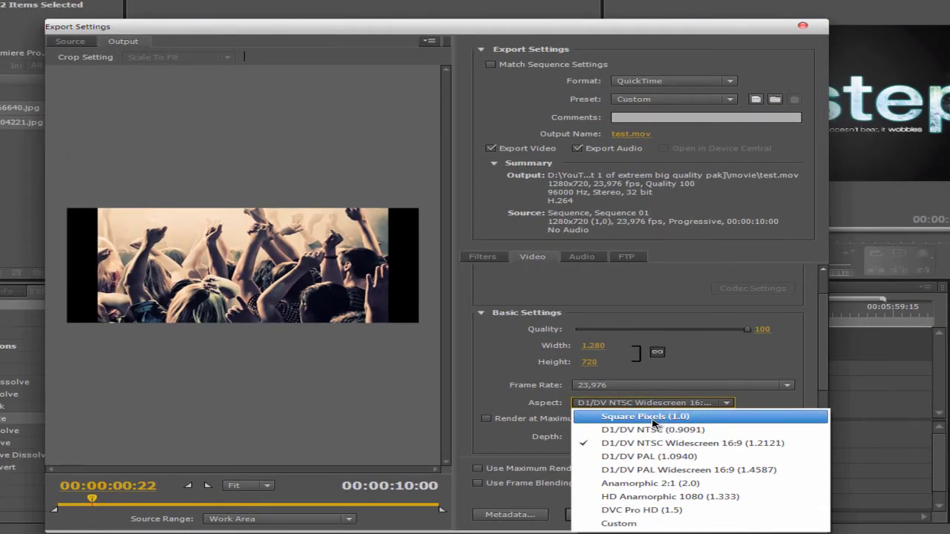
{"action": "left_click", "coordinate": [646, 416]}
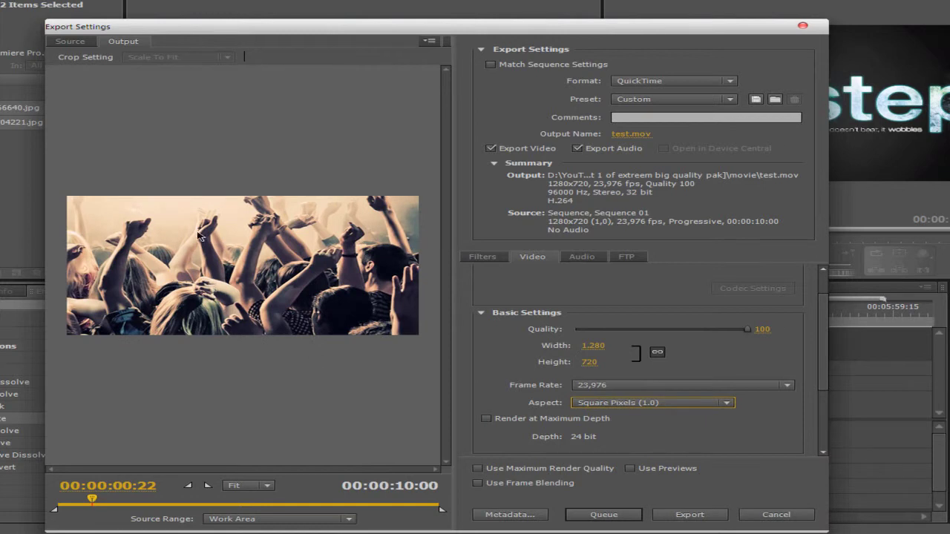
- Try the D1/DV NTSC (0.9091) and HD Anamorphic 1080 (1.333) aspects against the preview and return to Square Pixels (1.0)
{"action": "left_click", "coordinate": [70, 41]}
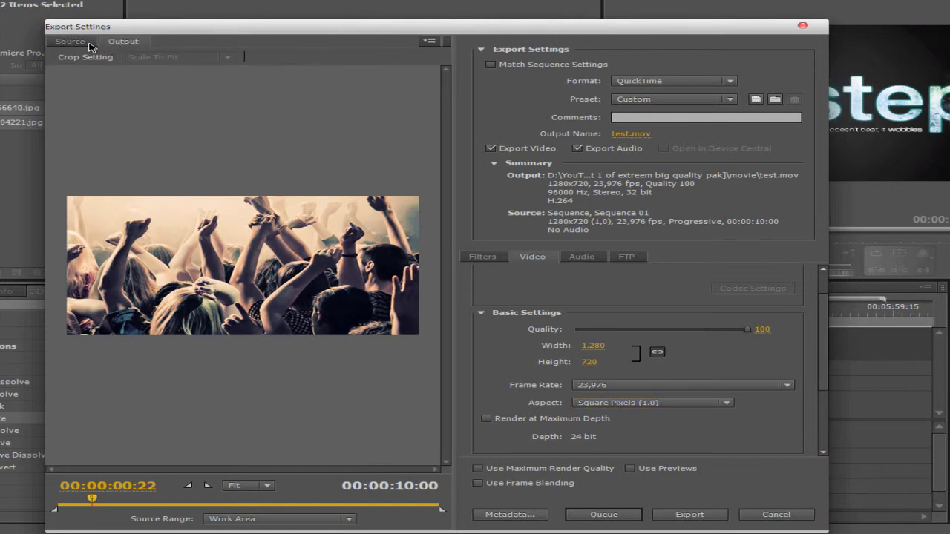
{"action": "left_click", "coordinate": [124, 43]}
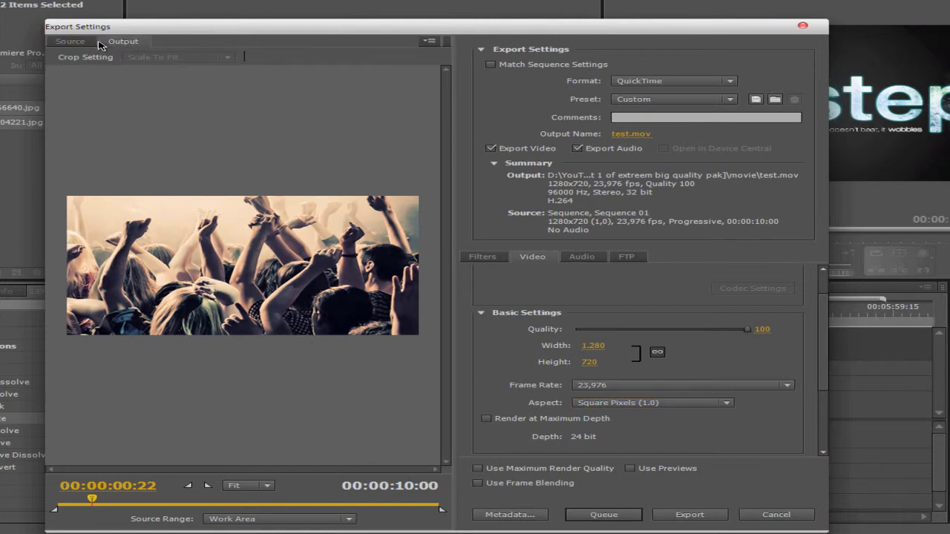
{"action": "left_click", "coordinate": [726, 403]}
{"action": "left_click", "coordinate": [672, 430]}
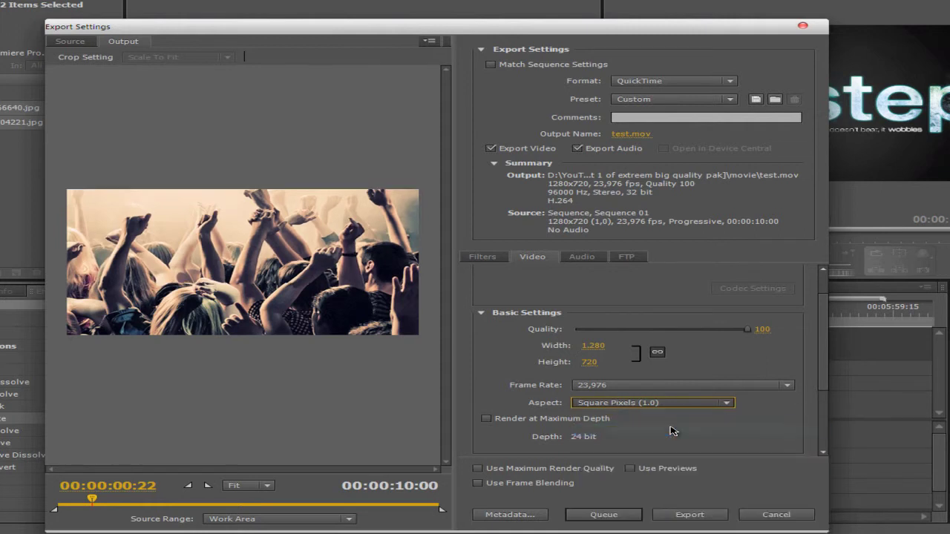
{"action": "left_click", "coordinate": [726, 403]}
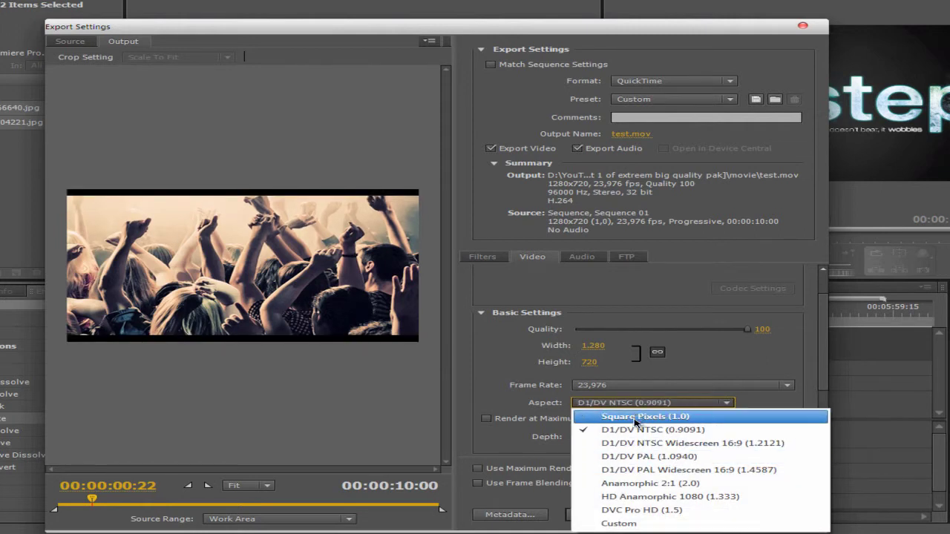
{"action": "left_click", "coordinate": [653, 496]}
{"action": "left_click", "coordinate": [726, 404]}
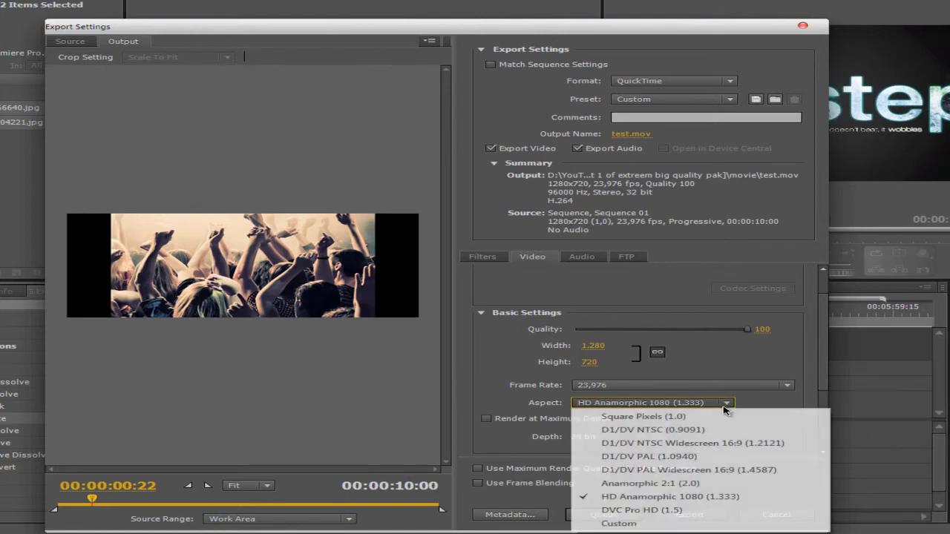
{"action": "left_click", "coordinate": [643, 417]}
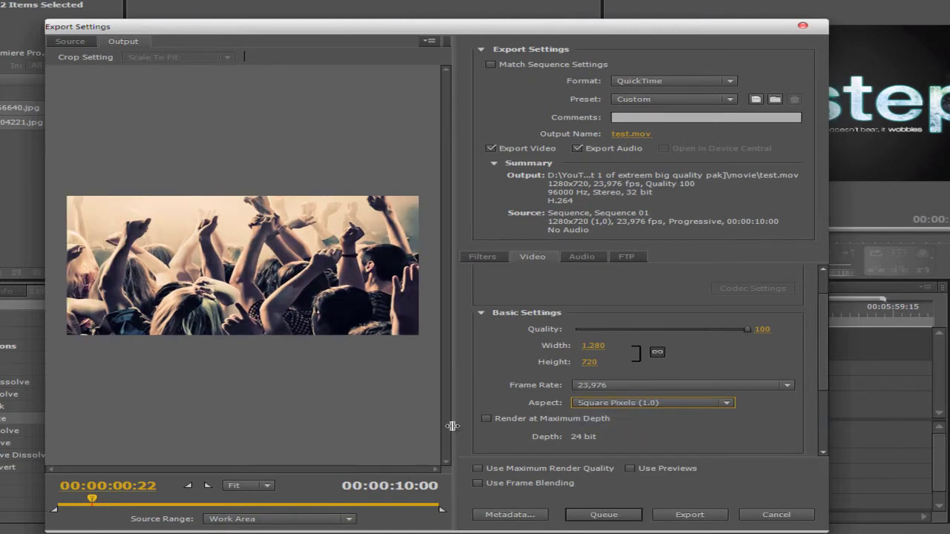
- Enable Optimize Stills in the advanced video export settings and review the bitrate settings
{"action": "scroll", "coordinate": [822, 378], "scroll_direction": "down", "scroll_amount": 3}
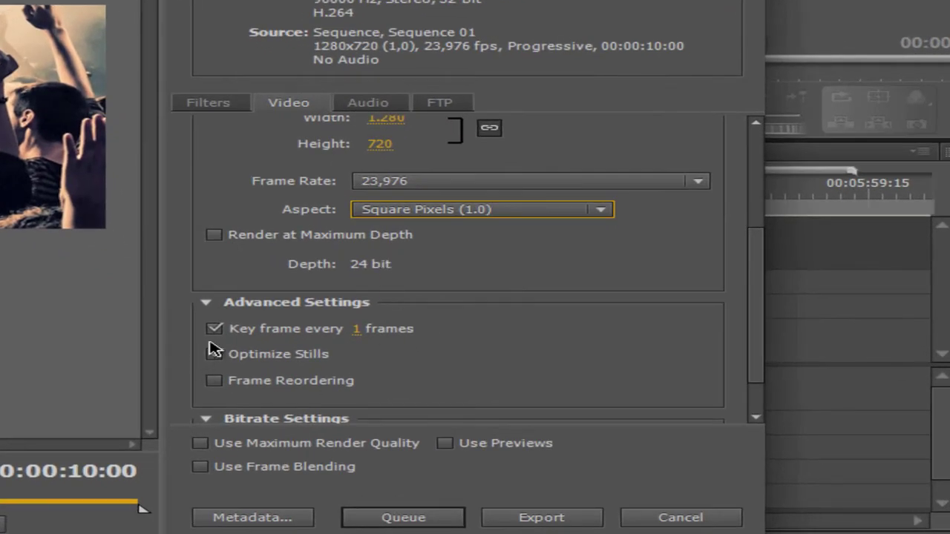
{"action": "left_click", "coordinate": [214, 353]}
{"action": "left_click_drag", "start_coordinate": [756, 265], "coordinate": [757, 303]}
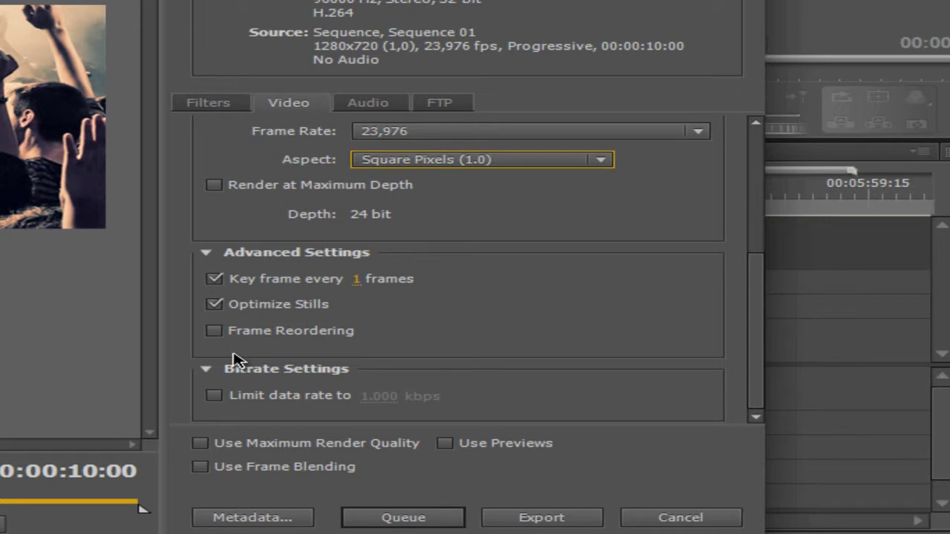
- Revert the accidental aspect change to Square Pixels (1.0) in the basic video settings
{"action": "scroll", "coordinate": [450, 306], "scroll_direction": "up", "scroll_amount": 3}
{"action": "scroll", "coordinate": [403, 255], "scroll_direction": "up", "scroll_amount": 2}
{"action": "key", "text": "Down"}
{"action": "key", "text": "Down"}
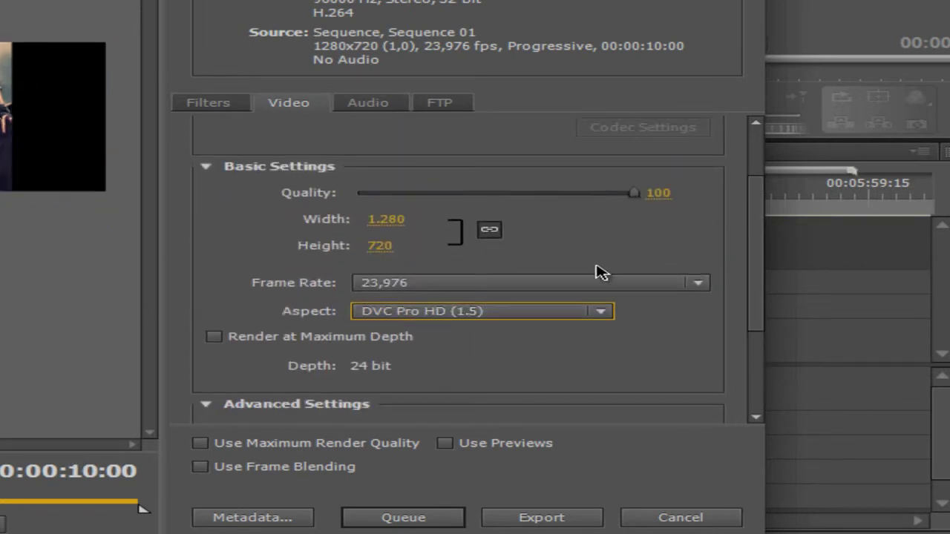
{"action": "left_click", "coordinate": [600, 312]}
{"action": "left_click", "coordinate": [409, 330]}
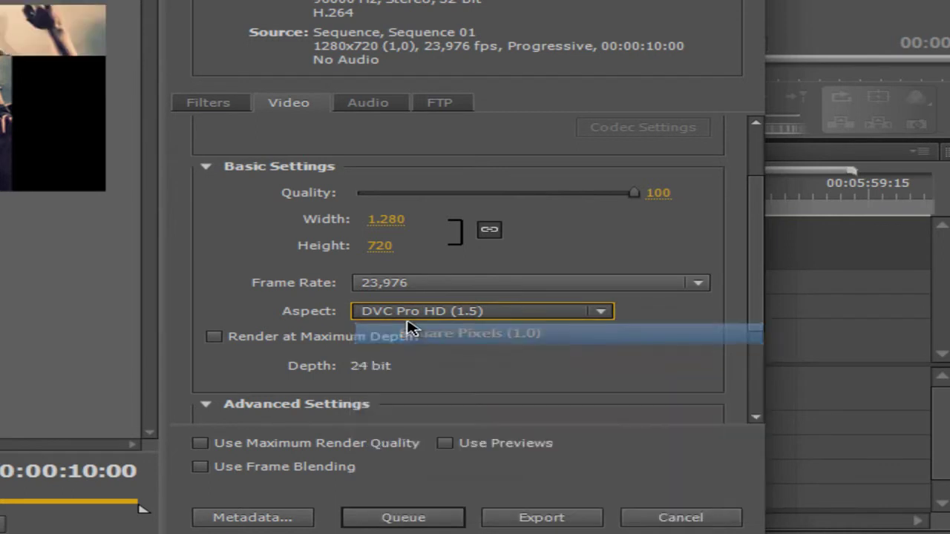
- Set the export's audio codec to AAC with a 48000 Hz sample rate and stereo channels
{"action": "left_click", "coordinate": [385, 106]}
{"action": "left_click", "coordinate": [666, 168]}
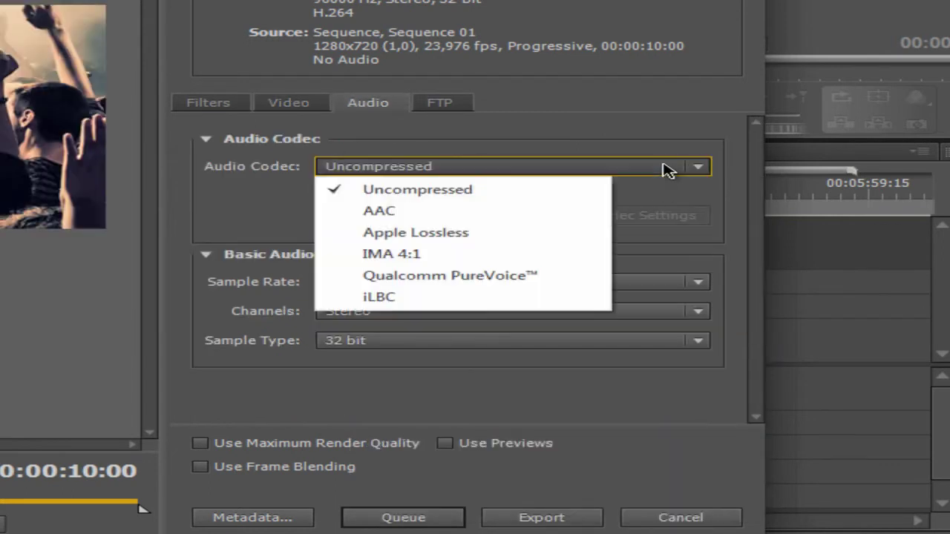
{"action": "left_click", "coordinate": [443, 216]}
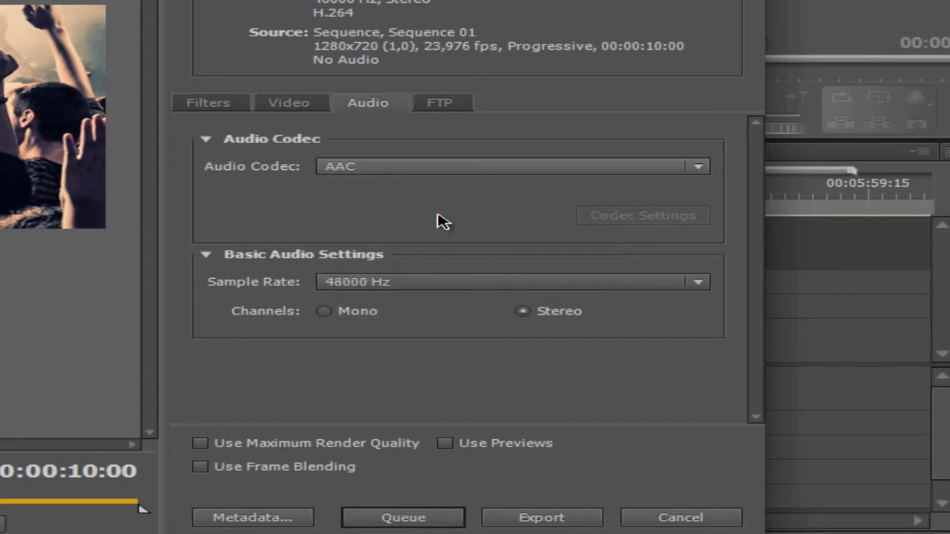
{"action": "left_click", "coordinate": [696, 283]}
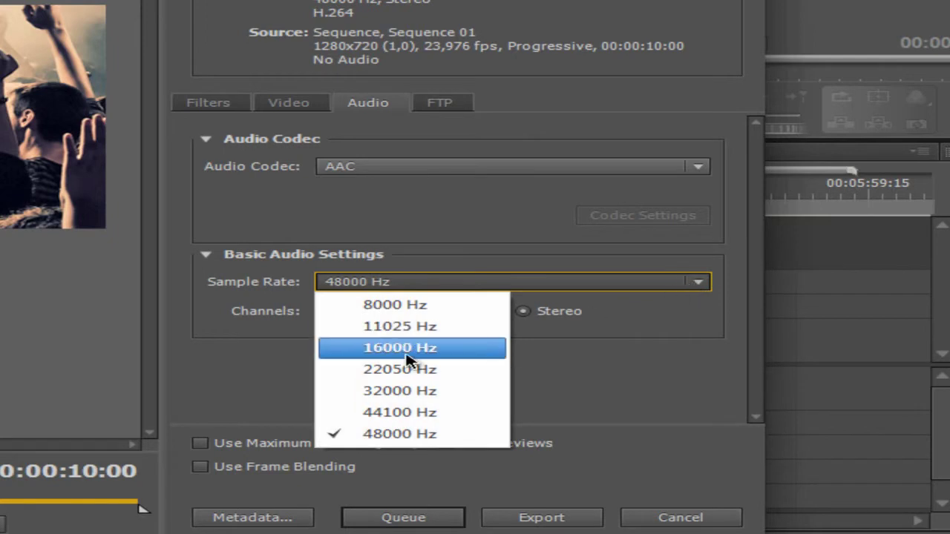
{"action": "left_click", "coordinate": [383, 437]}
{"action": "left_click", "coordinate": [326, 312]}
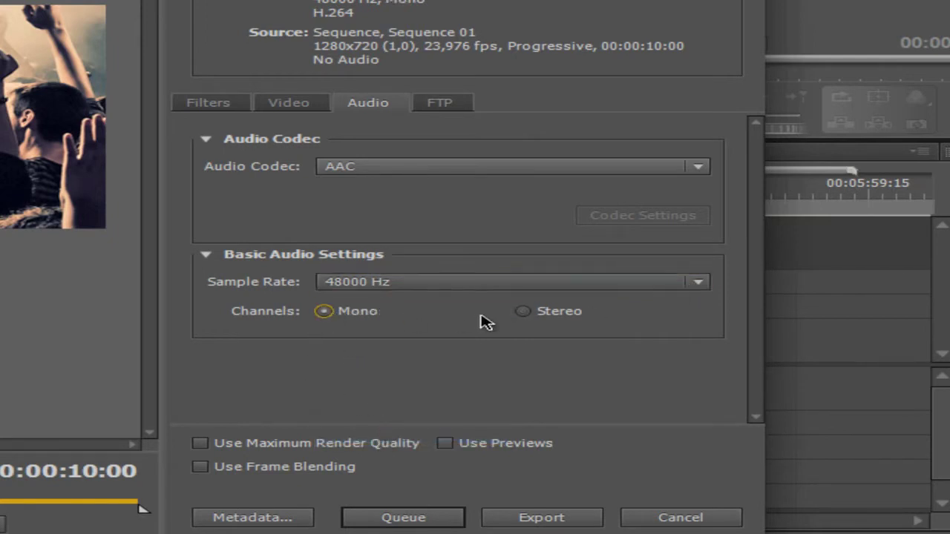
{"action": "left_click", "coordinate": [521, 316]}
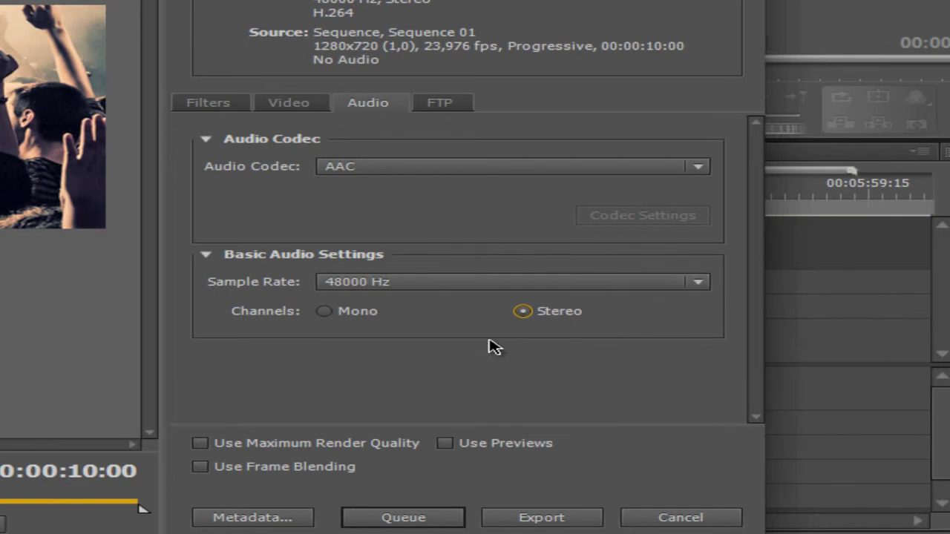
- Look over the FTP upload settings and compare the source and output previews of the export
{"action": "left_click", "coordinate": [448, 106]}
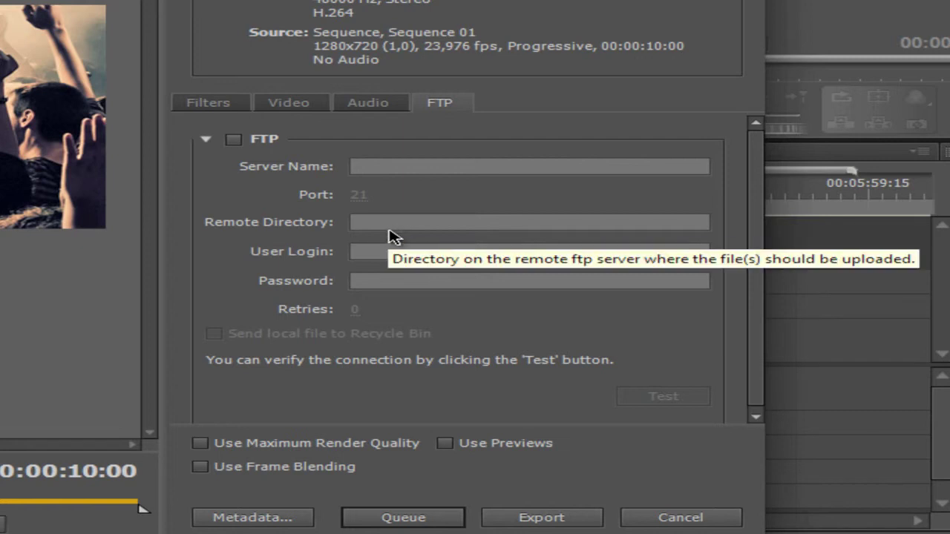
{"action": "left_click", "coordinate": [362, 103]}
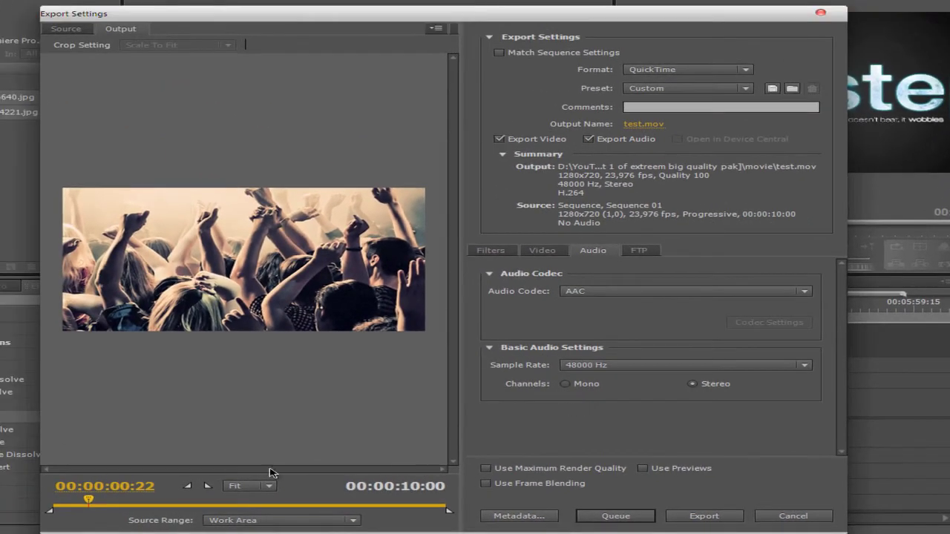
{"action": "left_click", "coordinate": [70, 30]}
{"action": "left_click", "coordinate": [113, 29]}
{"action": "left_click", "coordinate": [92, 31]}
{"action": "left_click", "coordinate": [112, 30]}
{"action": "left_click", "coordinate": [93, 29]}
{"action": "left_click", "coordinate": [110, 29]}
{"action": "left_click", "coordinate": [95, 29]}
{"action": "left_click", "coordinate": [121, 29]}
{"action": "left_click", "coordinate": [91, 30]}
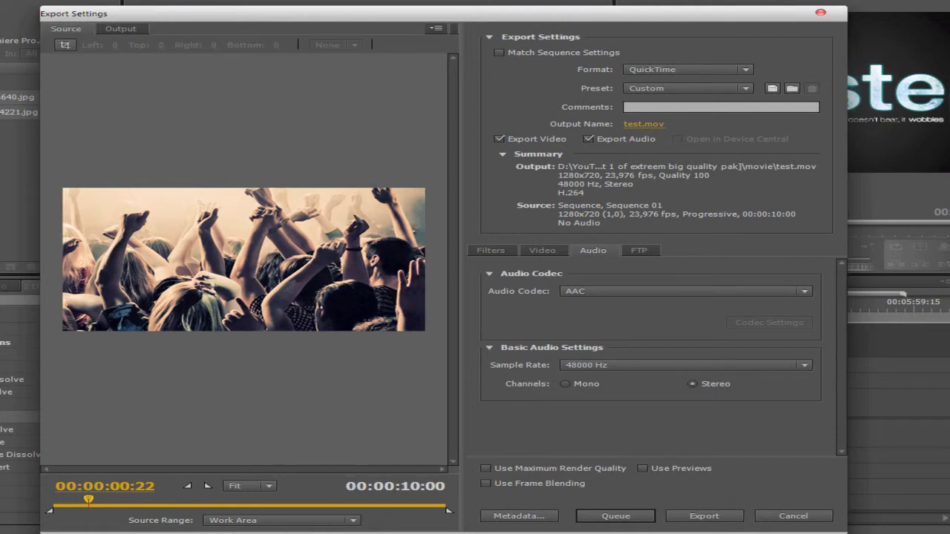
- Scrub the export preview to 00:00:08:05 and start the export
{"action": "left_click_drag", "start_coordinate": [89, 501], "coordinate": [160, 503]}
{"action": "left_click_drag", "start_coordinate": [235, 505], "coordinate": [376, 505]}
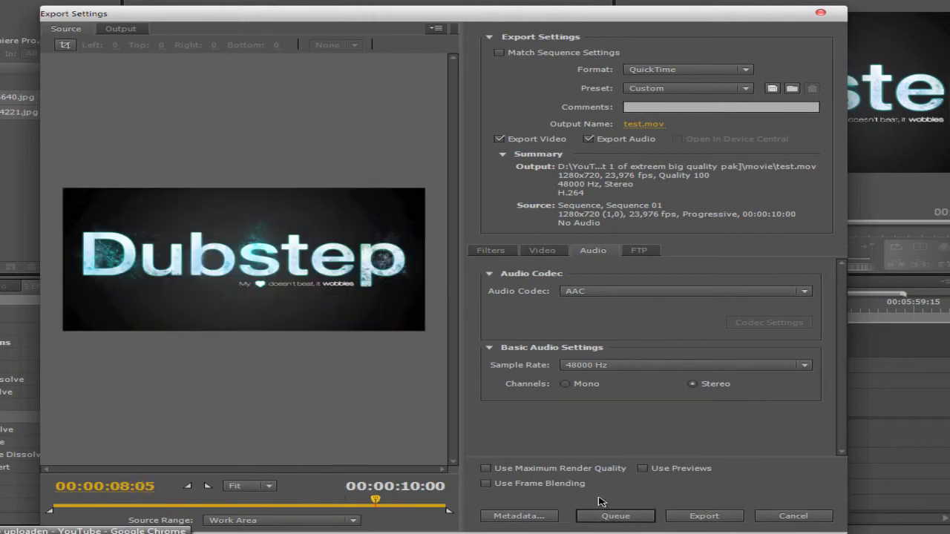
{"action": "left_click", "coordinate": [703, 516]}
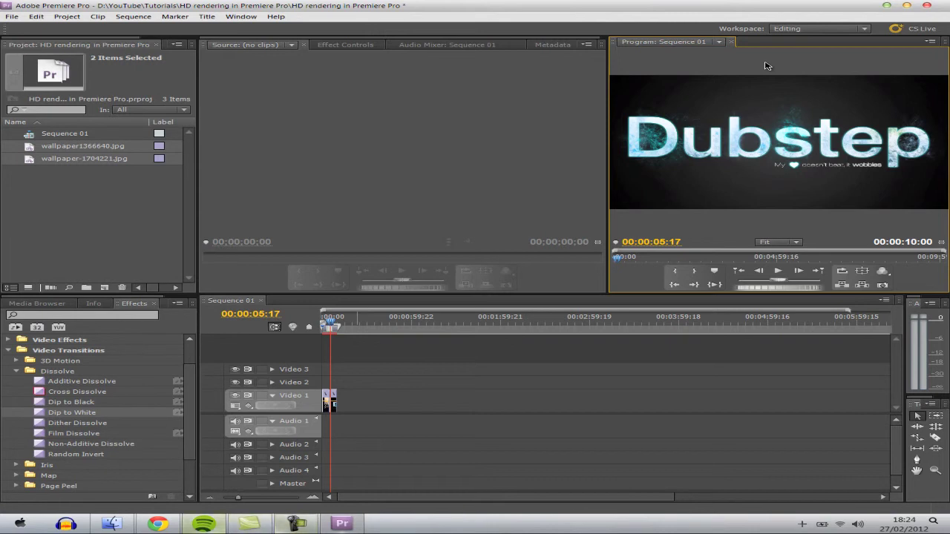
- Switch to Spotify, pause the playing track, and return to Premiere Pro
{"action": "key", "text": "alt+Tab"}
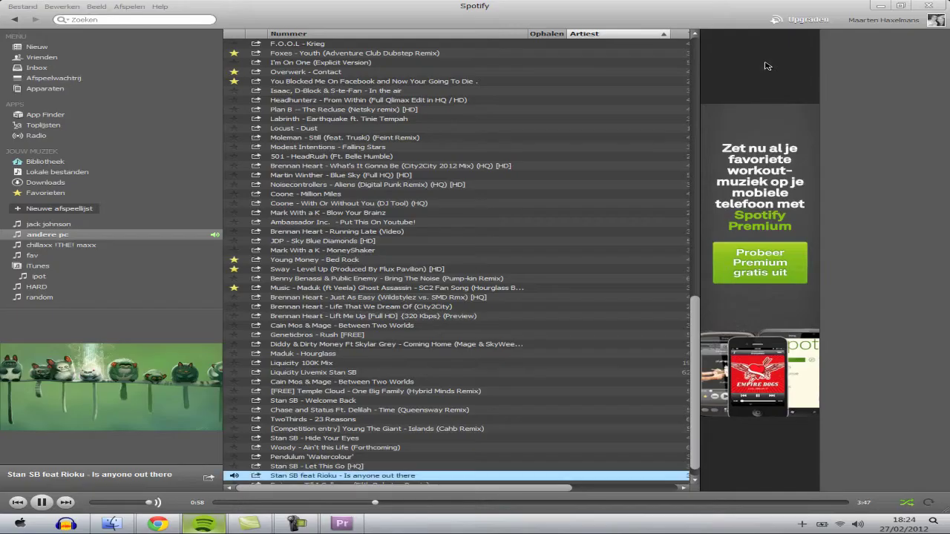
{"action": "key", "text": "space"}
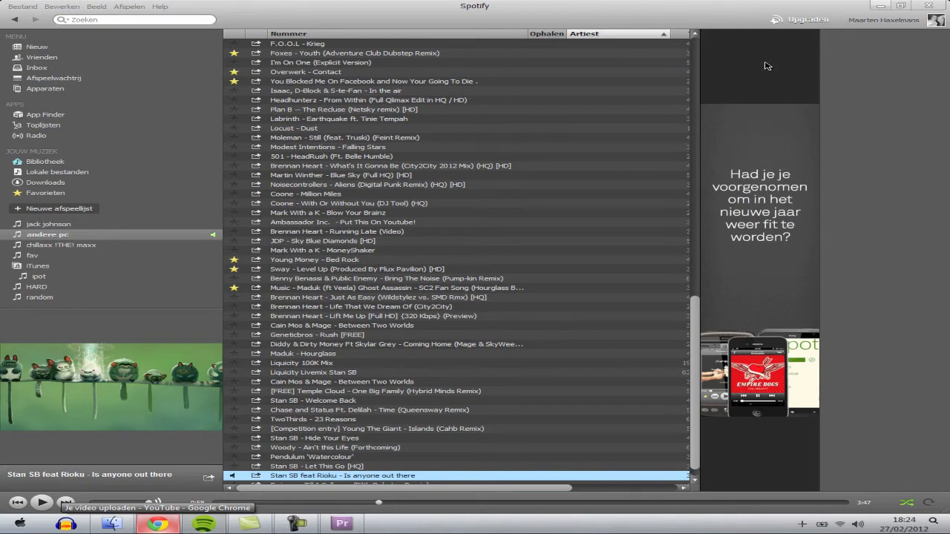
{"action": "key", "text": "alt+Tab"}
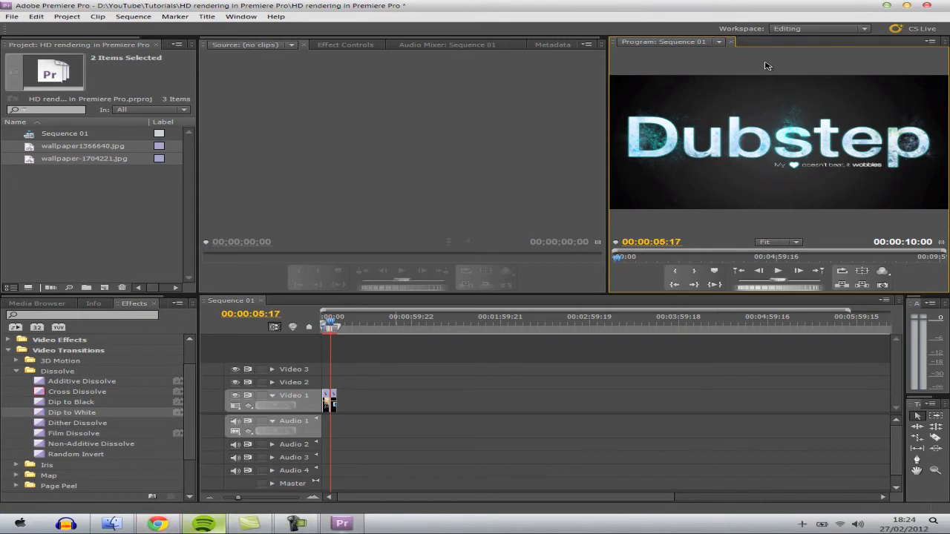
- Switch to the Windows Explorer window and open the YouTube folder on the DATA (D:) drive
{"action": "key", "text": "alt+Tab"}
{"action": "key", "text": "alt+Tab"}
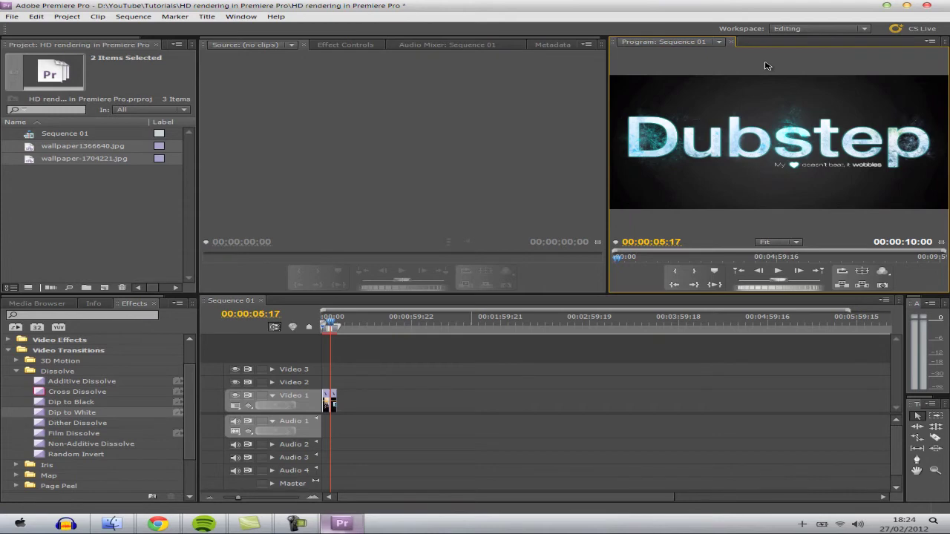
{"action": "key", "text": "alt+Tab"}
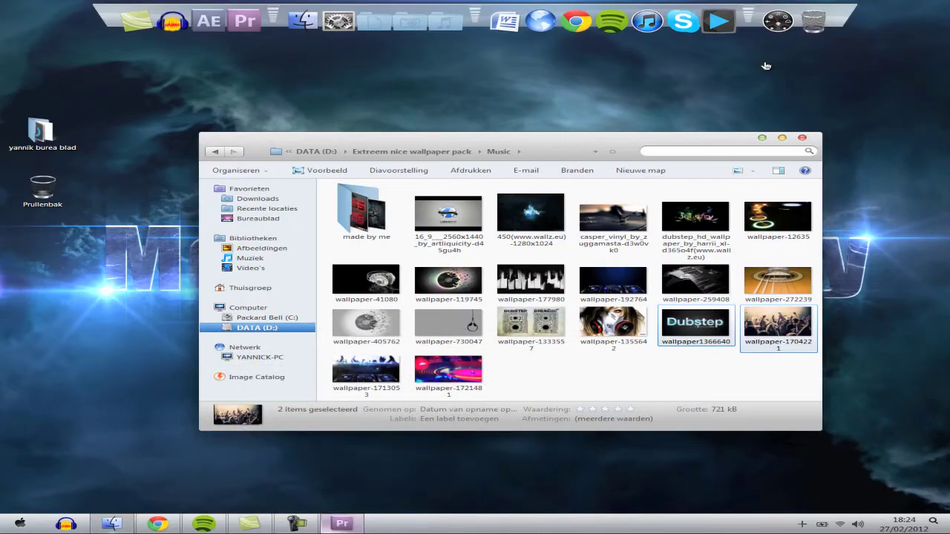
{"action": "key", "text": "BackSpace"}
{"action": "key", "text": "BackSpace"}
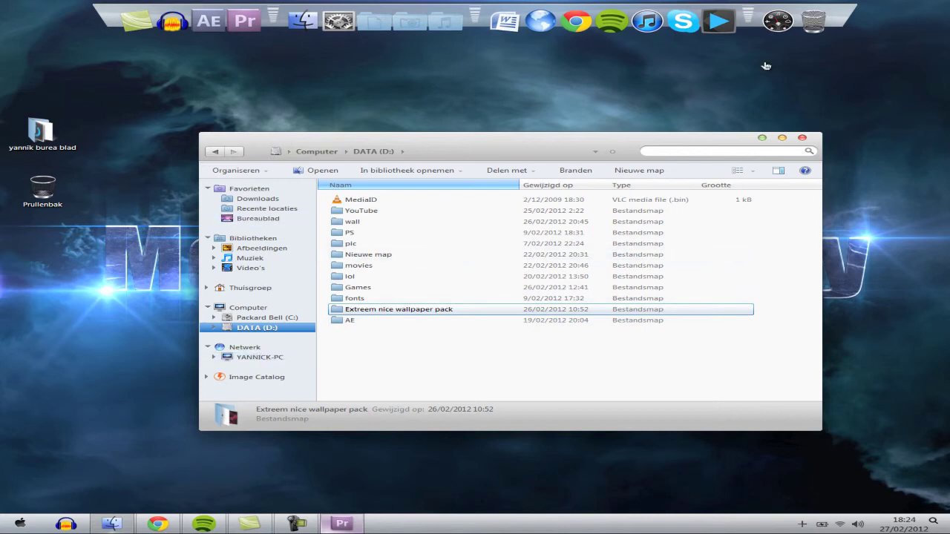
{"action": "key", "text": "y"}
{"action": "key", "text": "Return"}
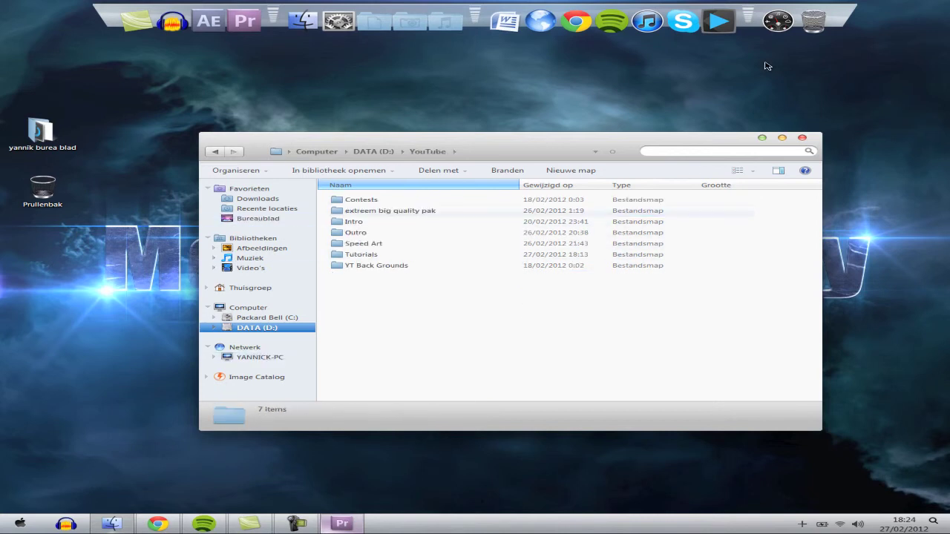
{"action": "key", "text": "t"}
{"action": "key", "text": "Return"}
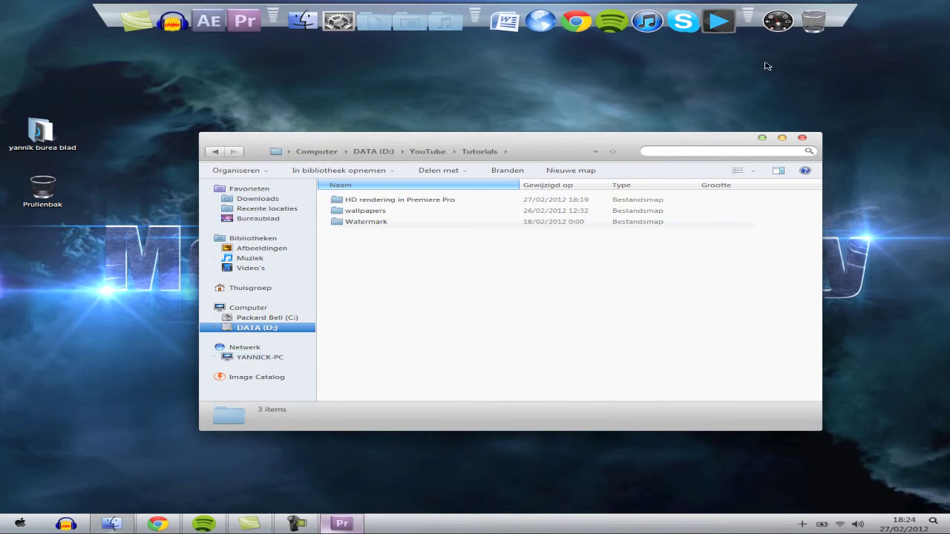
{"action": "key", "text": "BackSpace"}
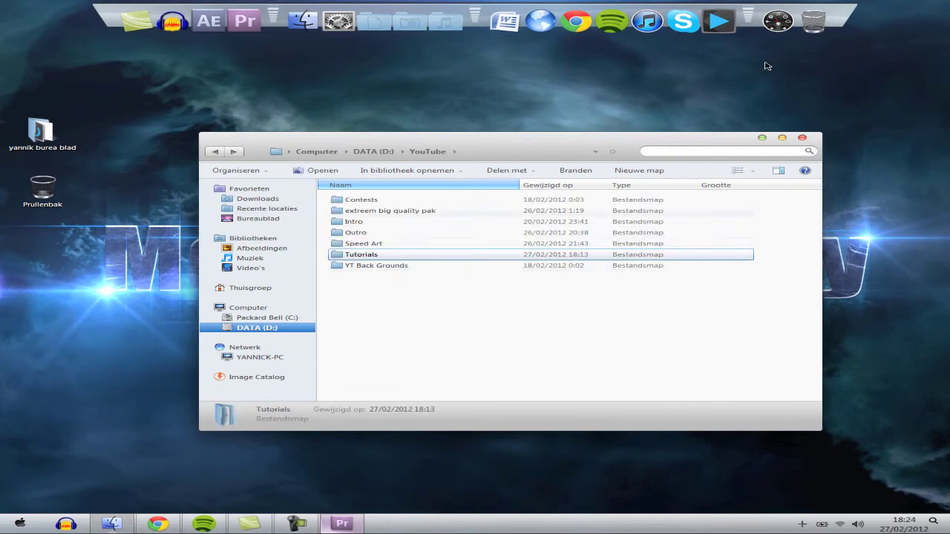
- Open the movie folder inside the Animal HD wallpaper srock pack folder of extreem big quality pak
{"action": "key", "text": "e"}
{"action": "key", "text": "Return"}
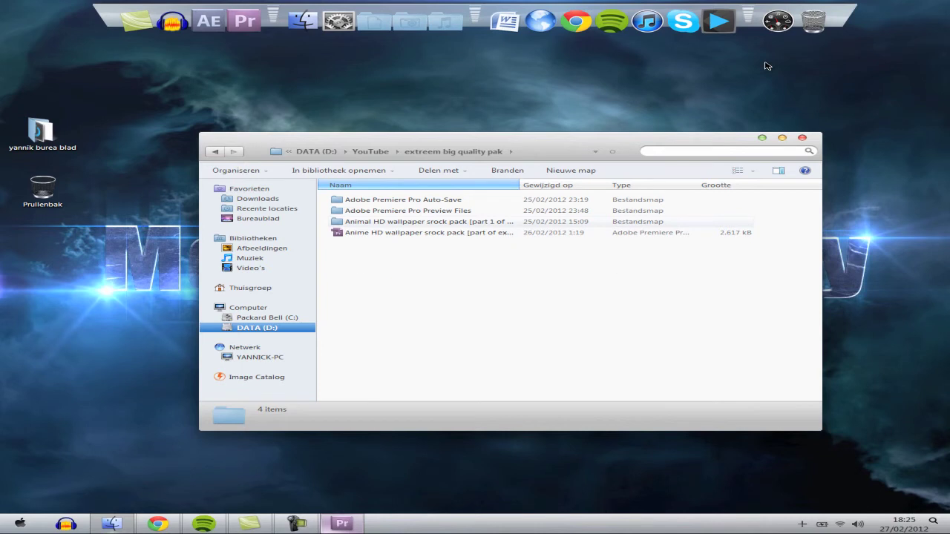
{"action": "key", "text": "Down"}
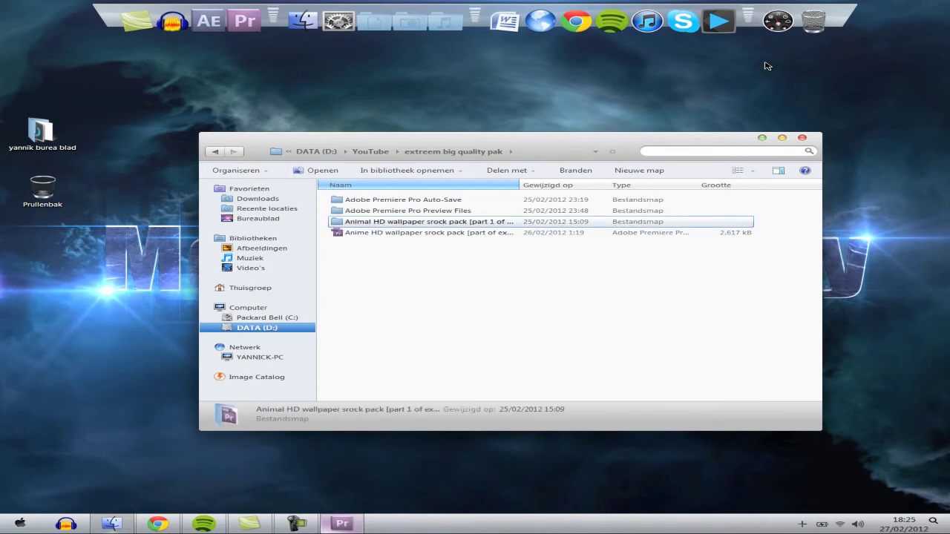
{"action": "key", "text": "Return"}
{"action": "key", "text": "m"}
{"action": "key", "text": "Return"}
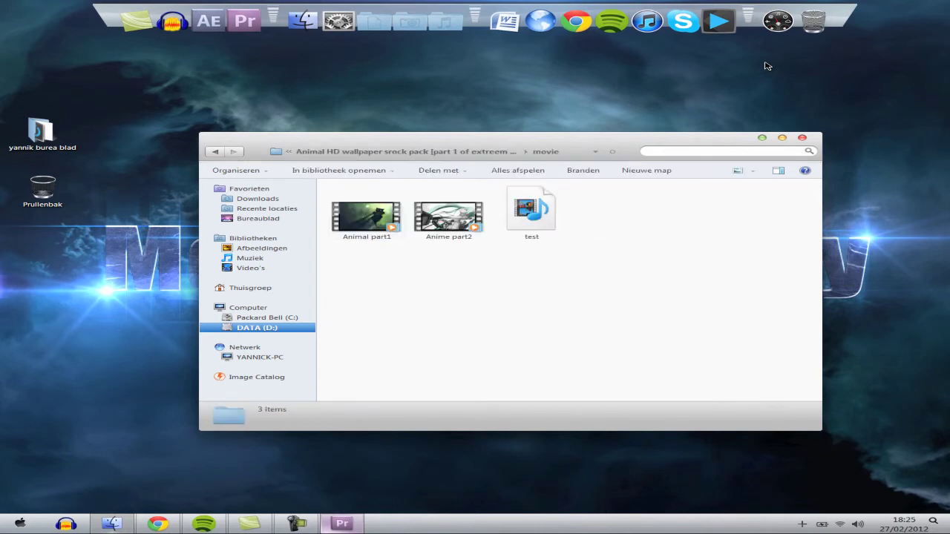
- Play the exported test video full screen, close the player, and minimize the open windows to show the desktop
{"action": "key", "text": "t"}
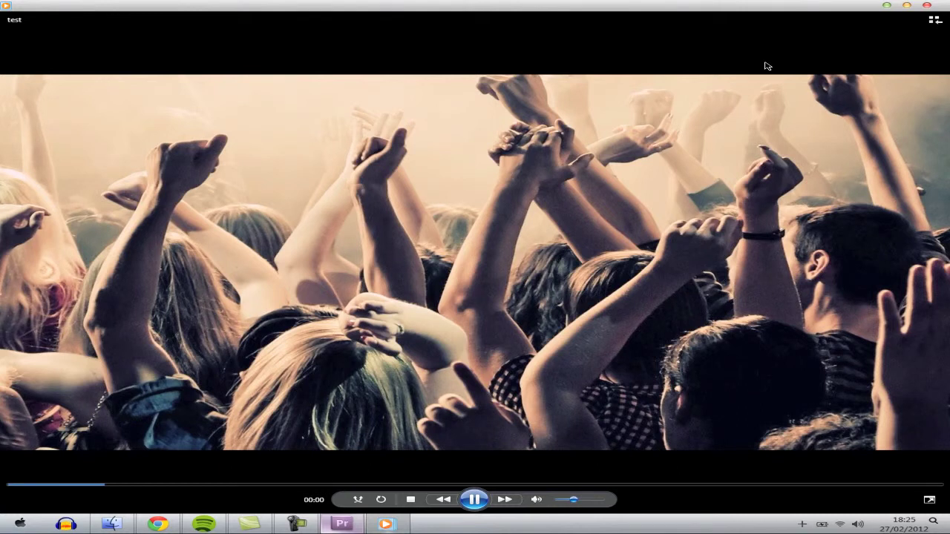
{"action": "key", "text": "alt+Return"}
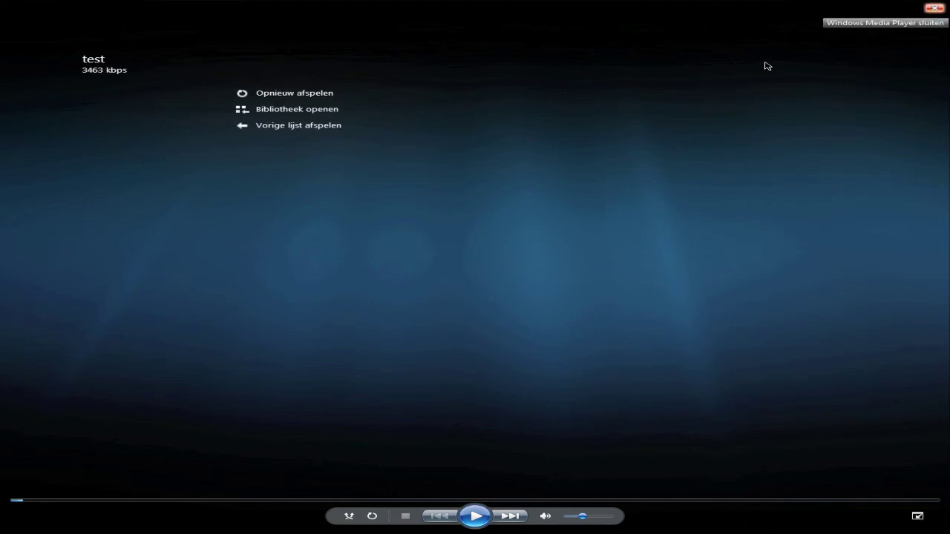
{"action": "key", "text": "alt+F4"}
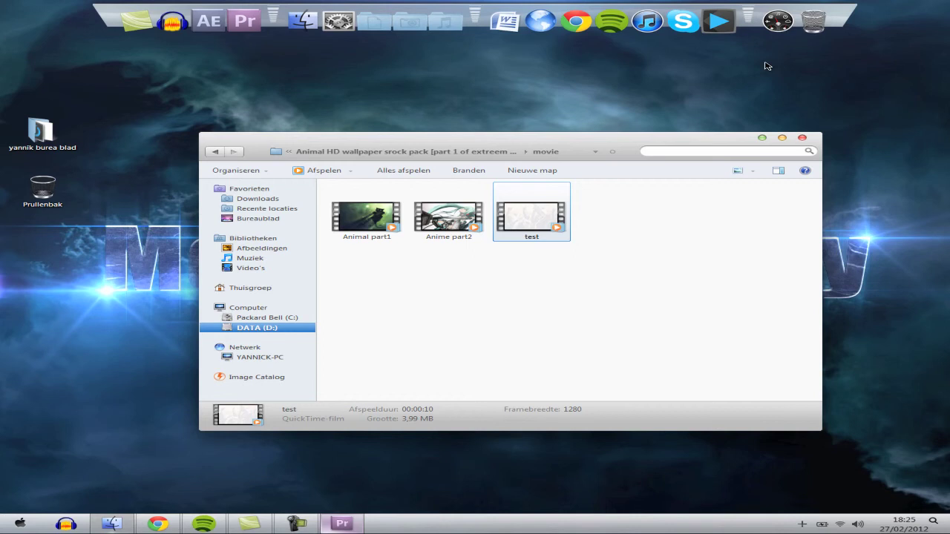
{"action": "key", "text": "super+m"}
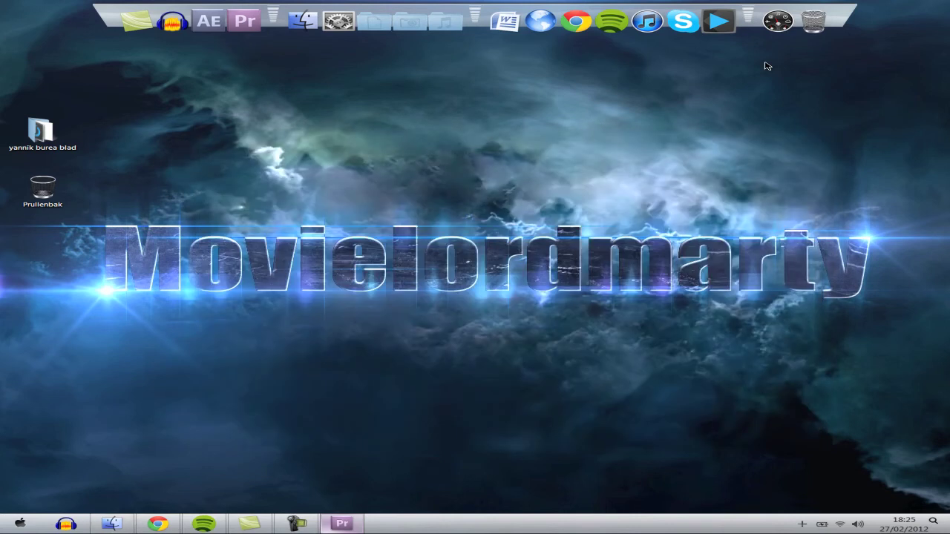